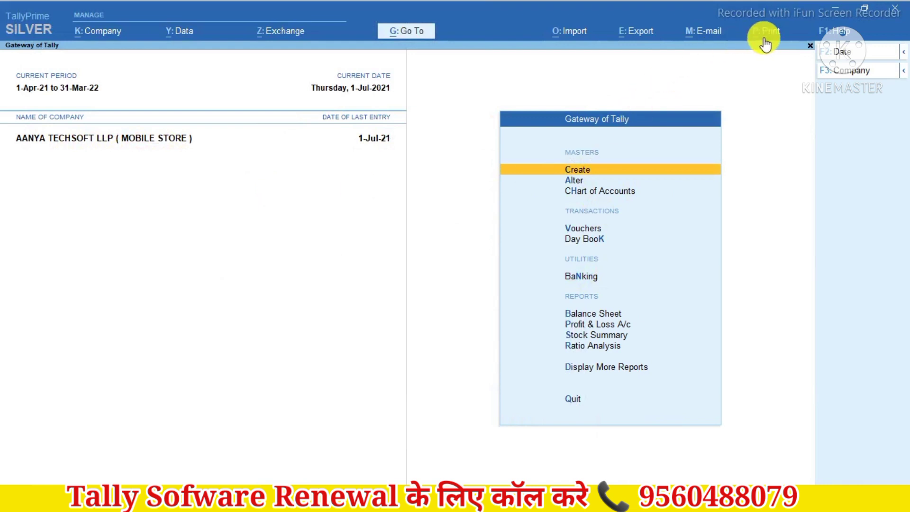
- Set Enable Addon for Posting to Yes in the AutoJVs V1 add-on features and accept the configuration
click(823, 32)
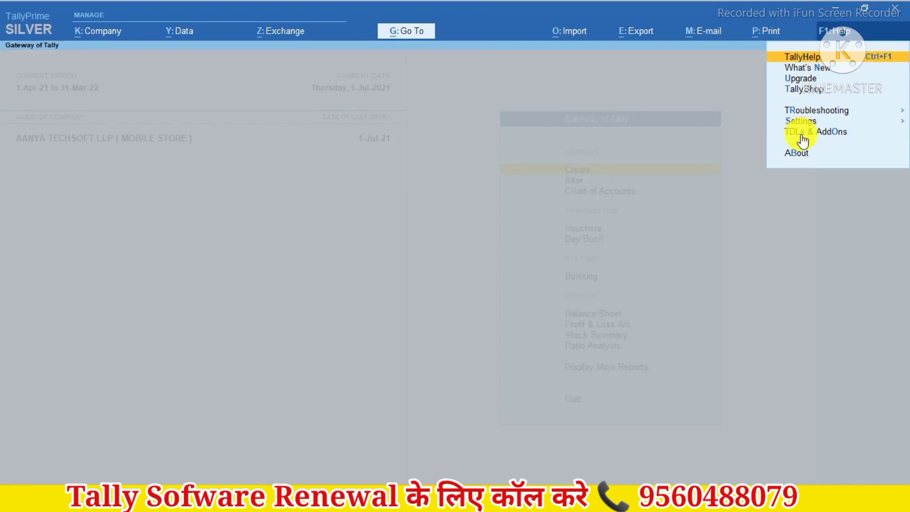
click(799, 129)
click(849, 164)
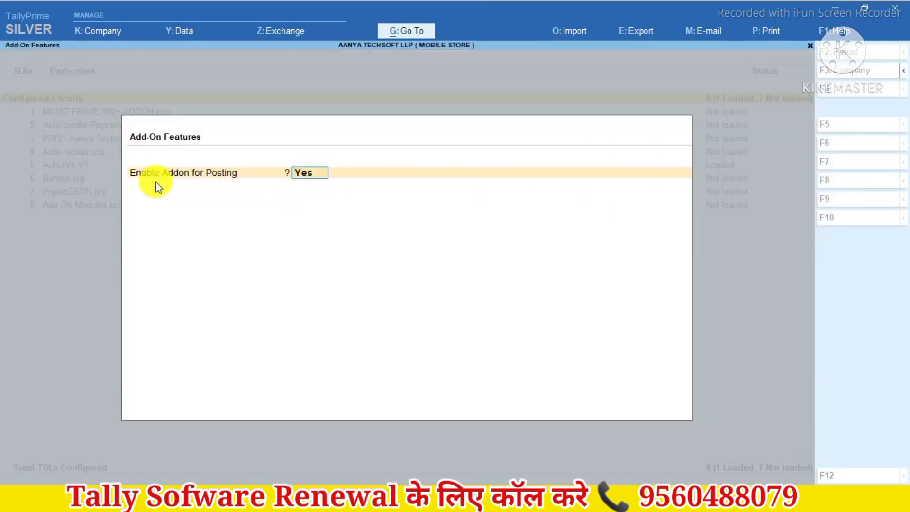
key(Return)
click(290, 187)
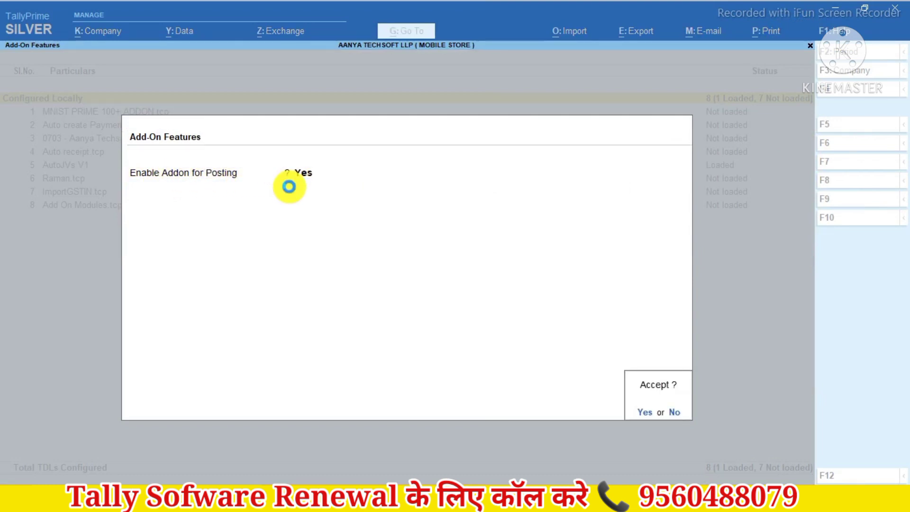
key(Return)
key(Escape)
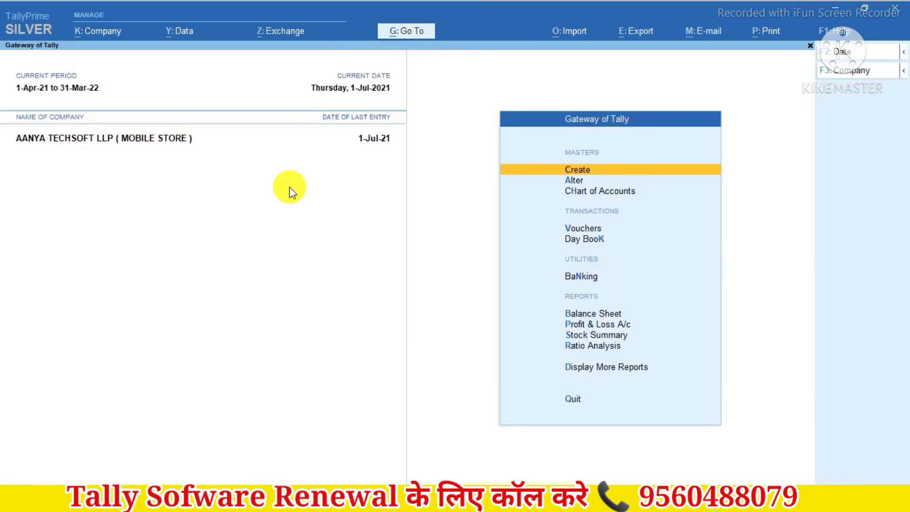
- Open the Sales voucher type for alteration
key(Down)
key(Down)
key(Down)
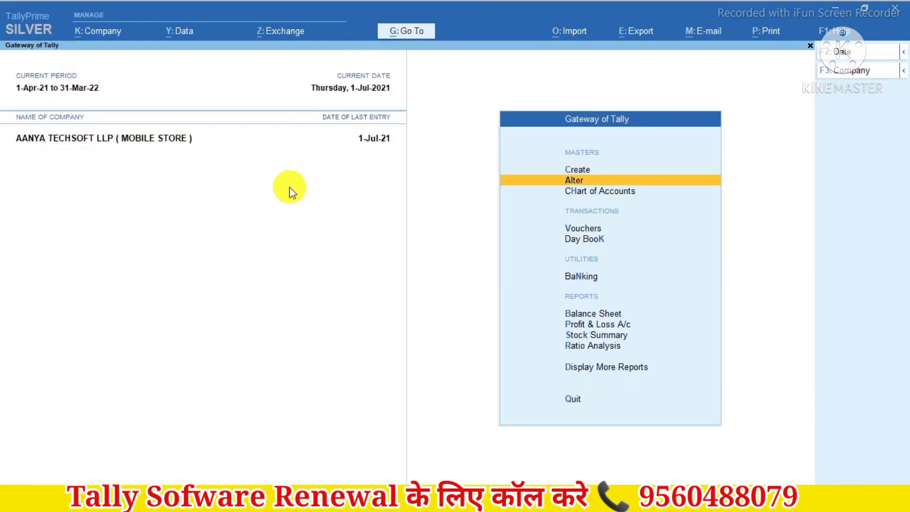
key(Up)
key(Up)
key(Return)
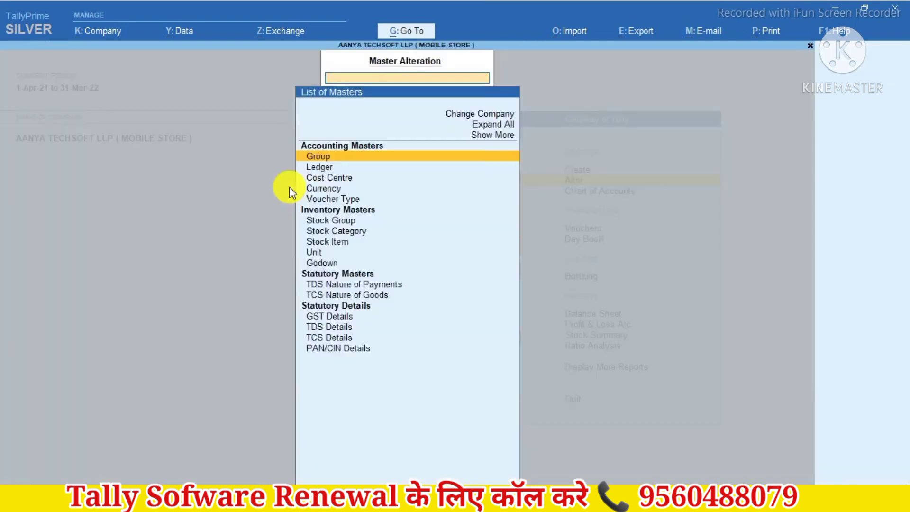
key(Down)
key(Down)
key(Down)
key(Down)
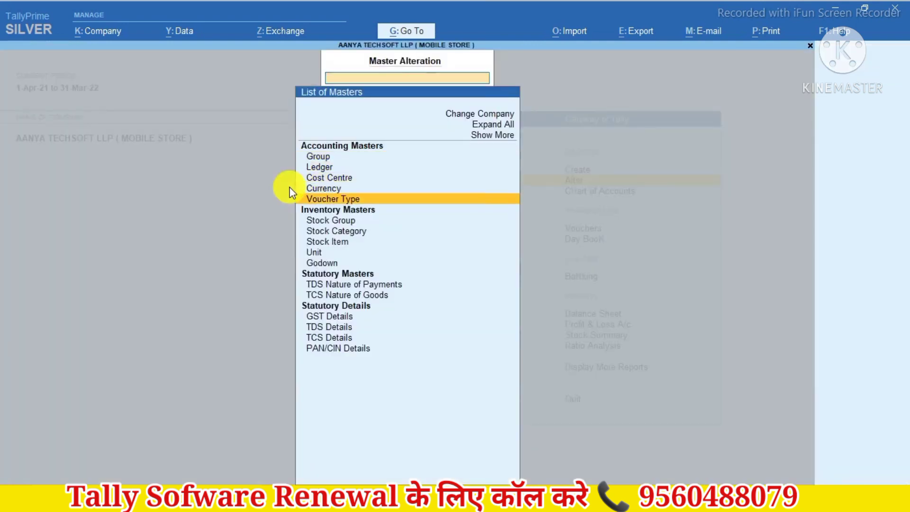
key(Return)
text(Sa)
key(Down)
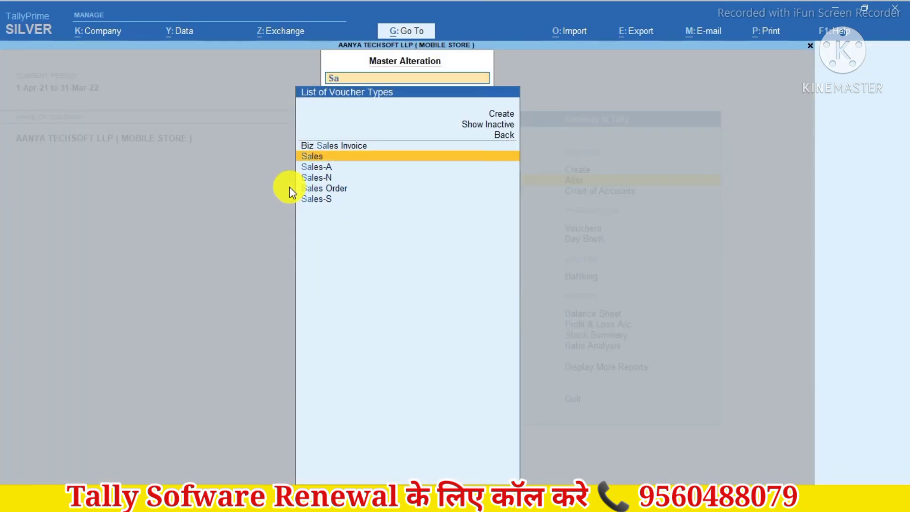
key(Return)
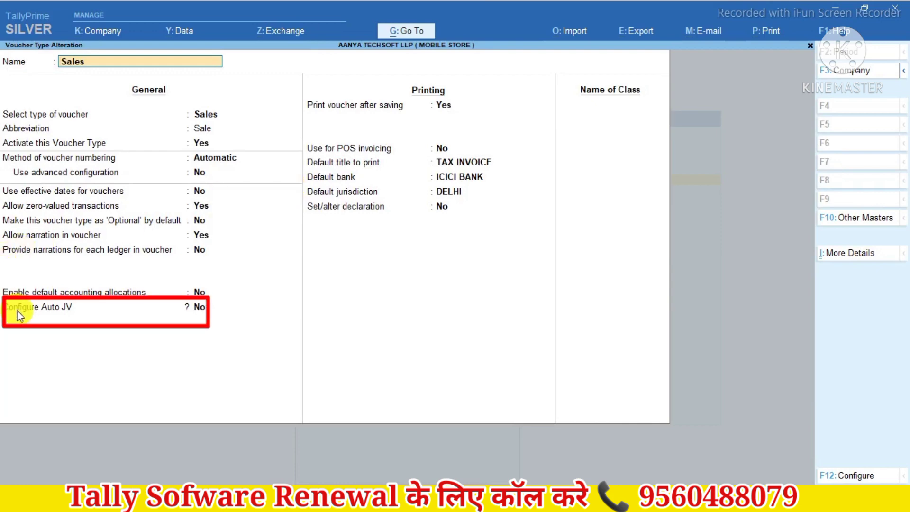
- Set Configure Auto JV to Yes, with Cash as the cash ledger and ICICI BANK as the bank ledger, both using Receipt vouchers
click(199, 308)
text(y)
key(Return)
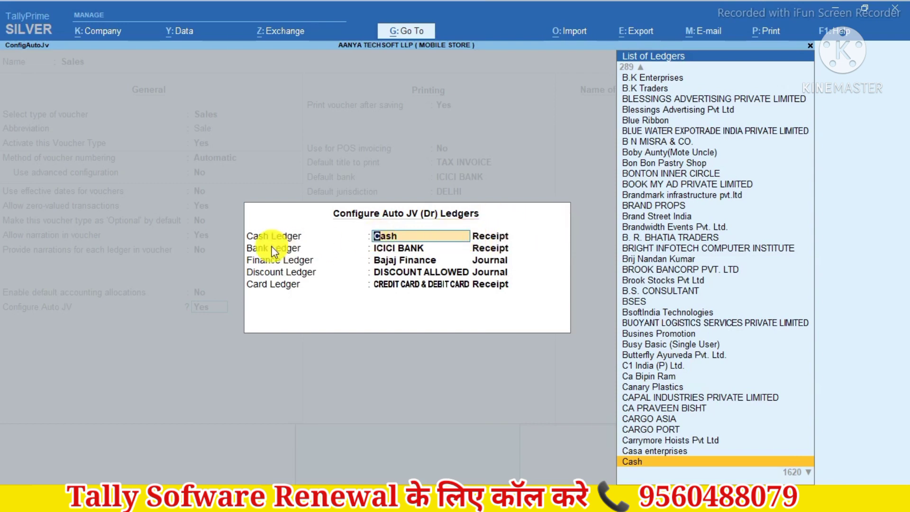
key(Return)
key(Return)
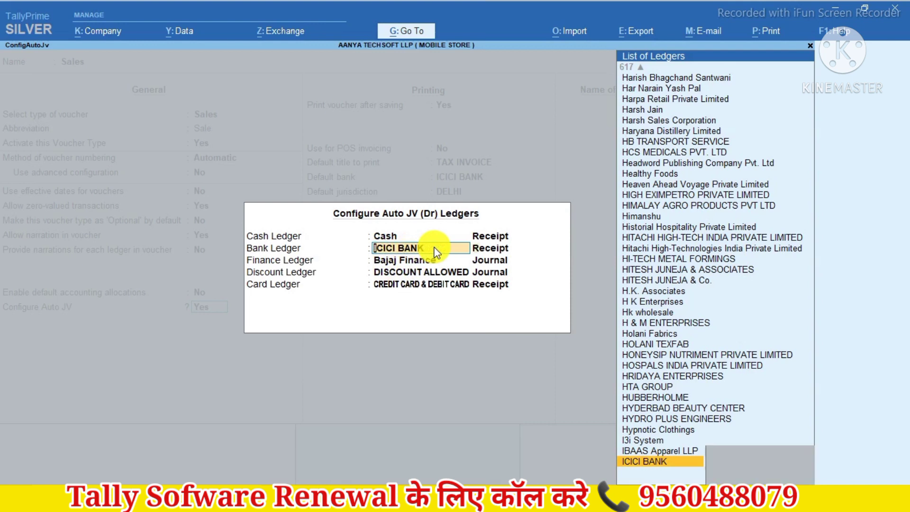
key(Return)
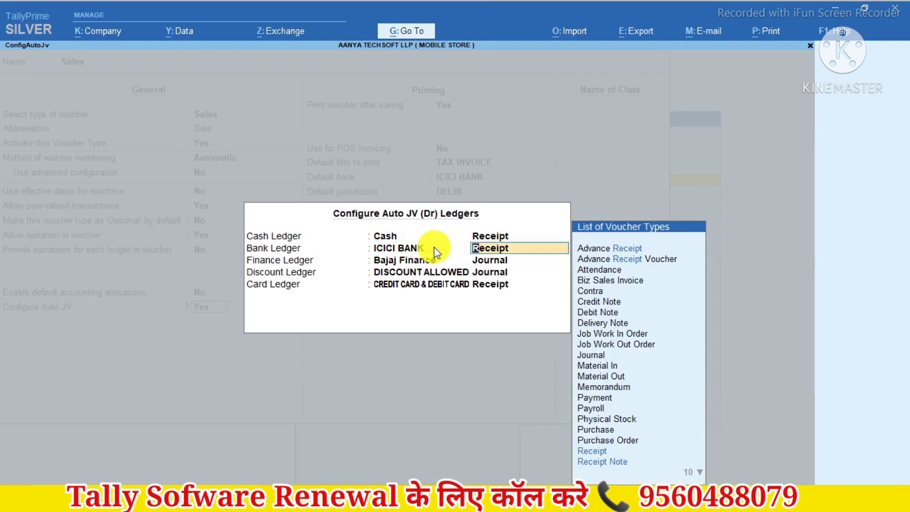
key(Return)
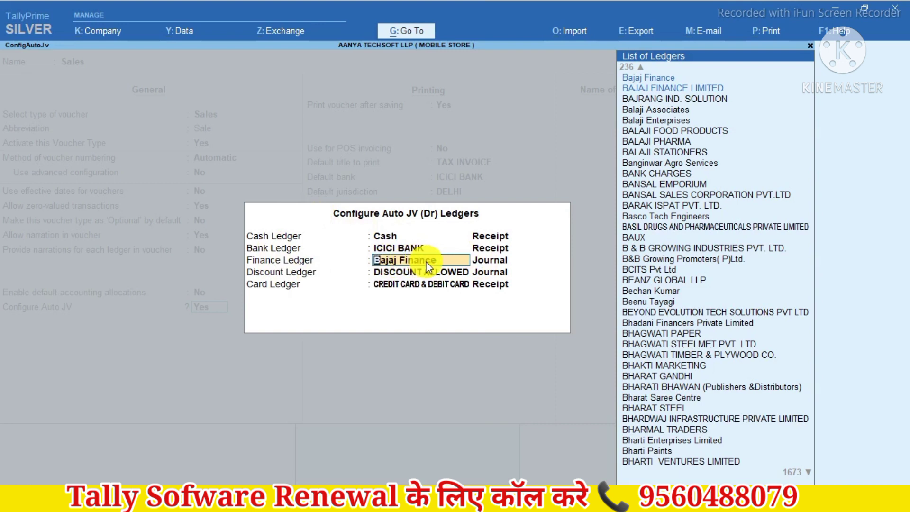
- Assign Bajaj Finance as finance ledger and DISCOUNT ALLOWED as discount ledger with Journal, and CREDIT CARD & DEBIT CARD as card ledger with Receipt
key(Return)
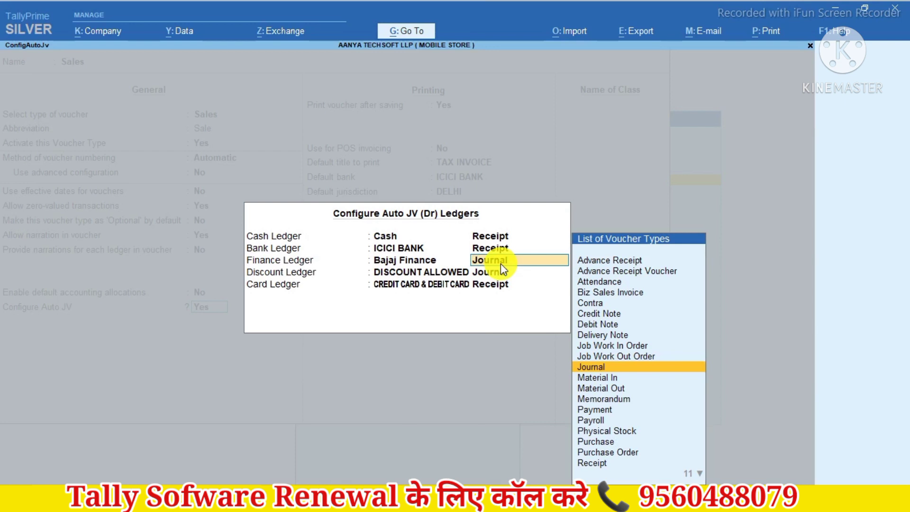
key(Return)
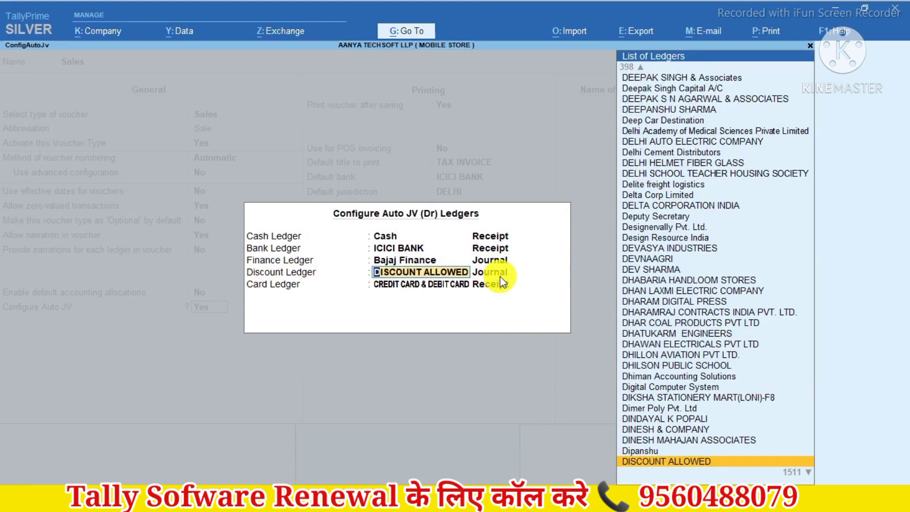
key(Return)
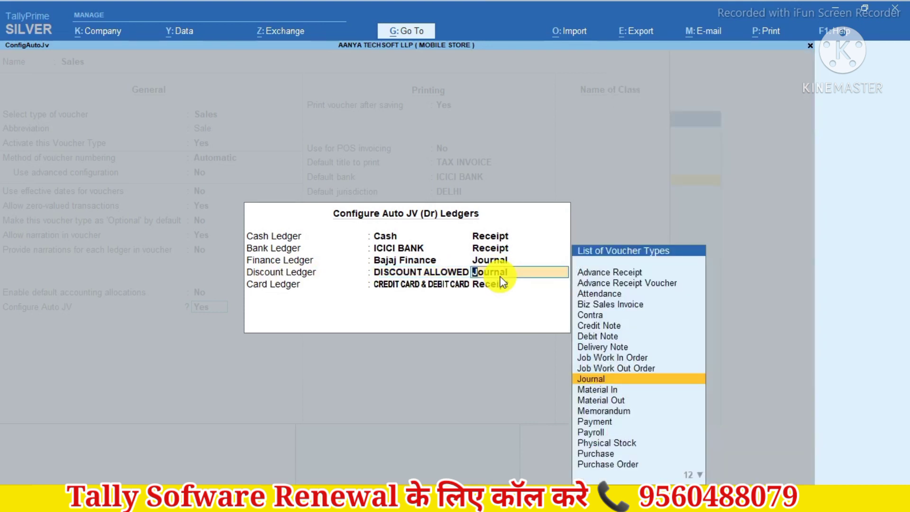
key(Return)
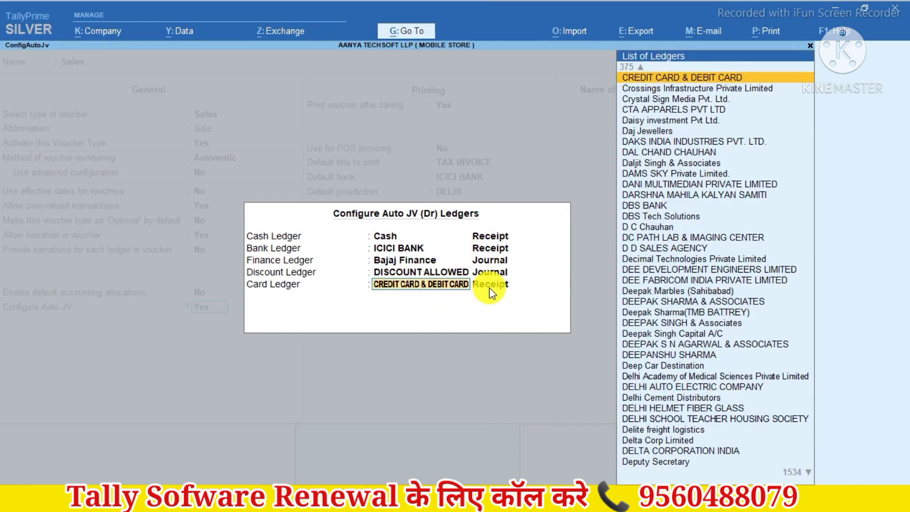
key(Return)
key(Return)
- Accept the remaining Sales voucher type settings, save the alteration and return to the Gateway of Tally
key(Return)
key(Return)
key(Return)
key(Return)
key(Return)
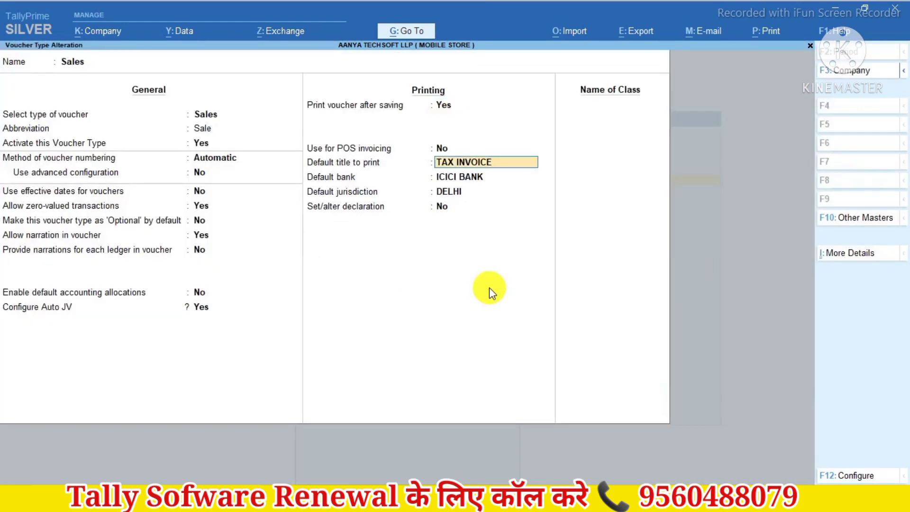
key(Return)
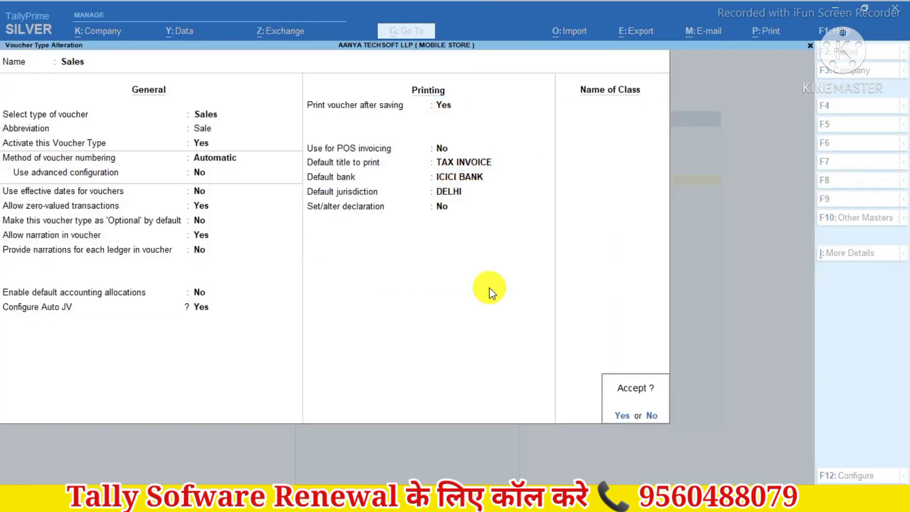
key(Return)
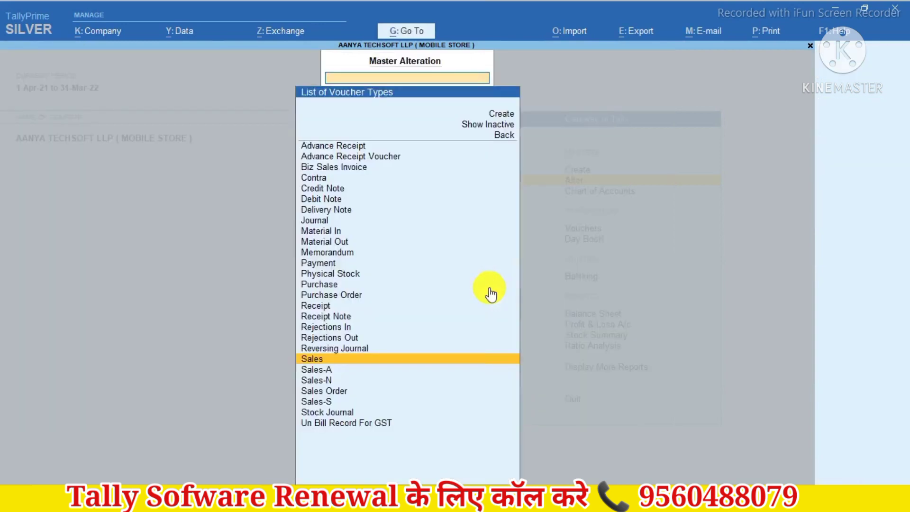
key(Escape)
key(Escape)
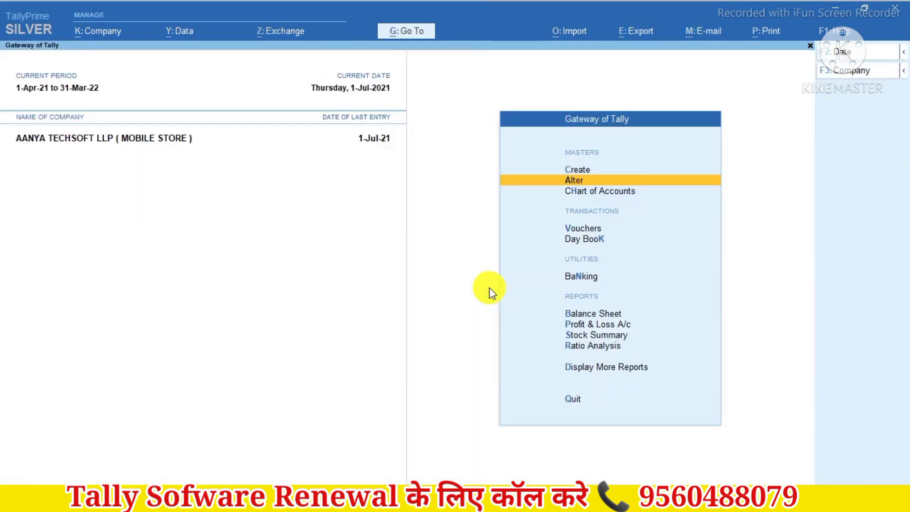
- Start a new accounting voucher of the Sales type
key(Down)
key(Down)
key(Return)
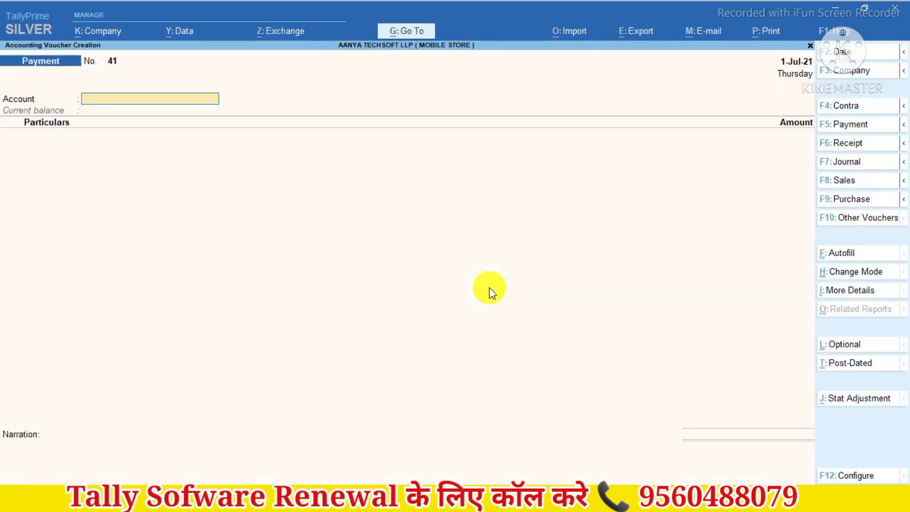
click(841, 181)
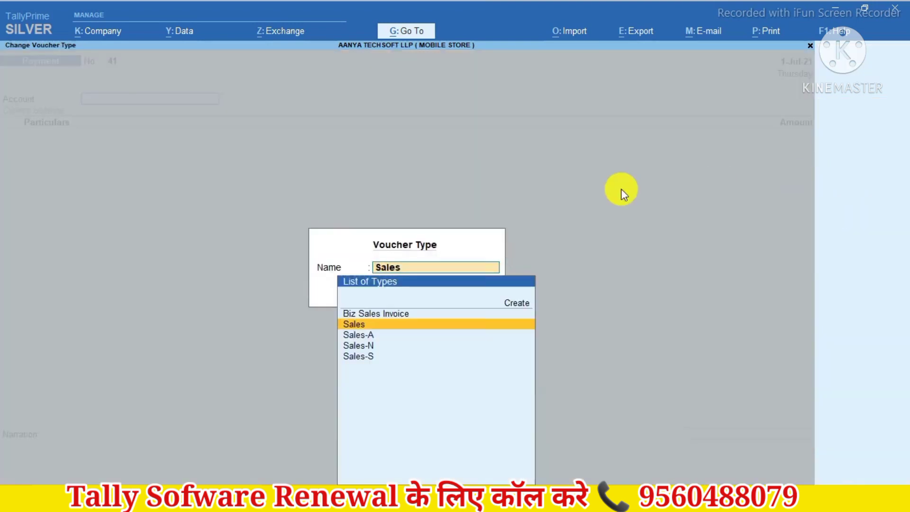
key(Return)
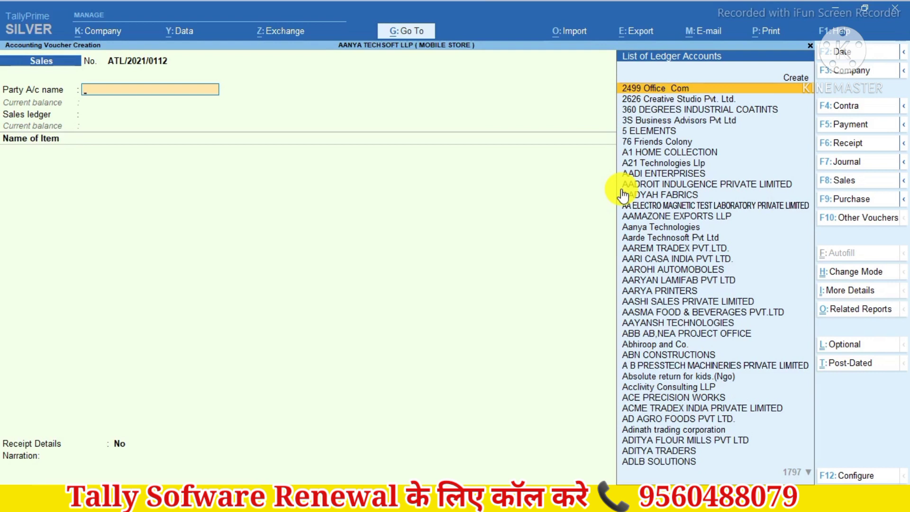
- Select 2499 Office Com as the party, accept its dispatch and party details, and choose Tally Customization as the sales ledger
key(Return)
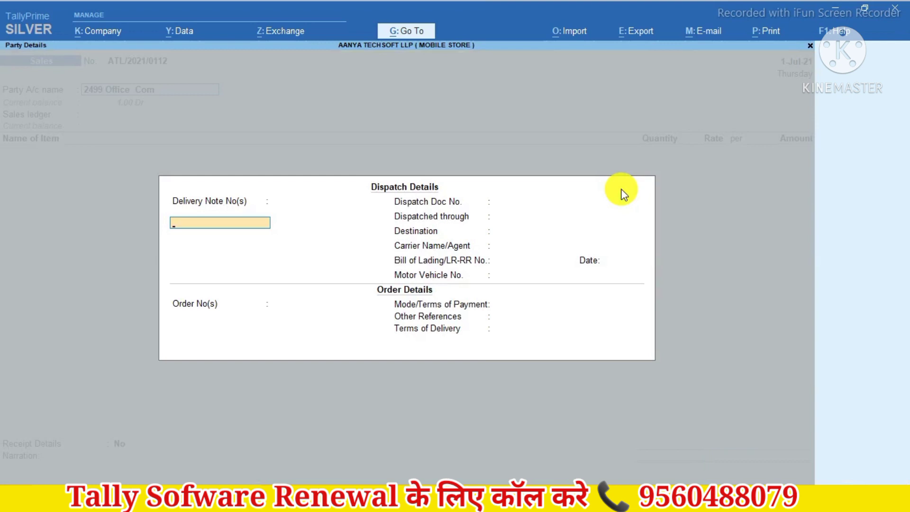
key(ctrl+a)
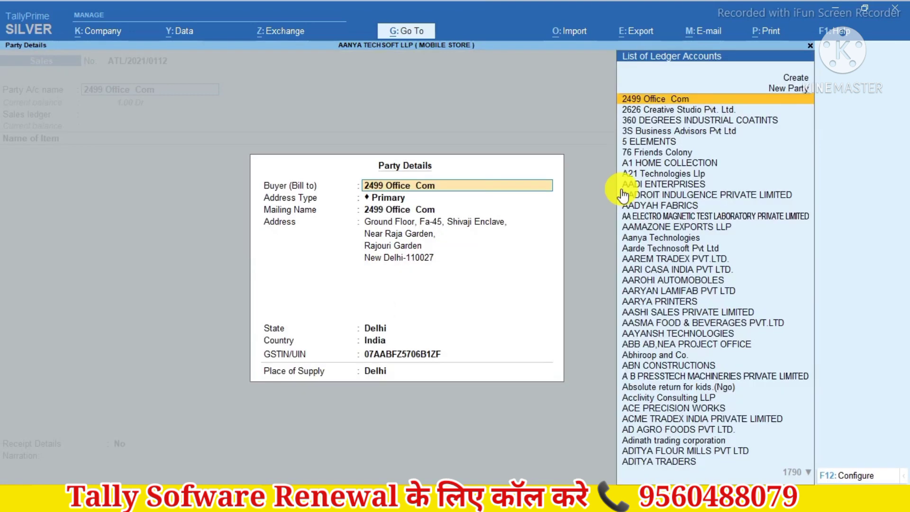
key(Return)
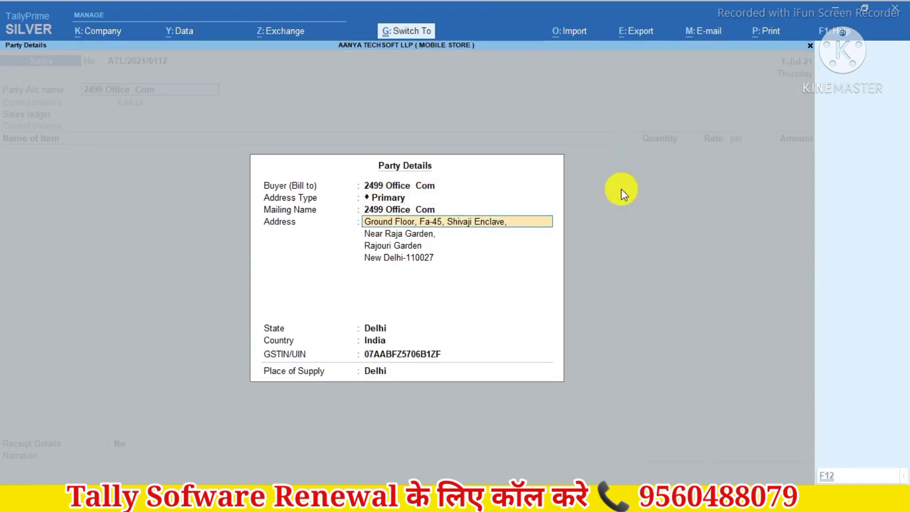
key(ctrl+a)
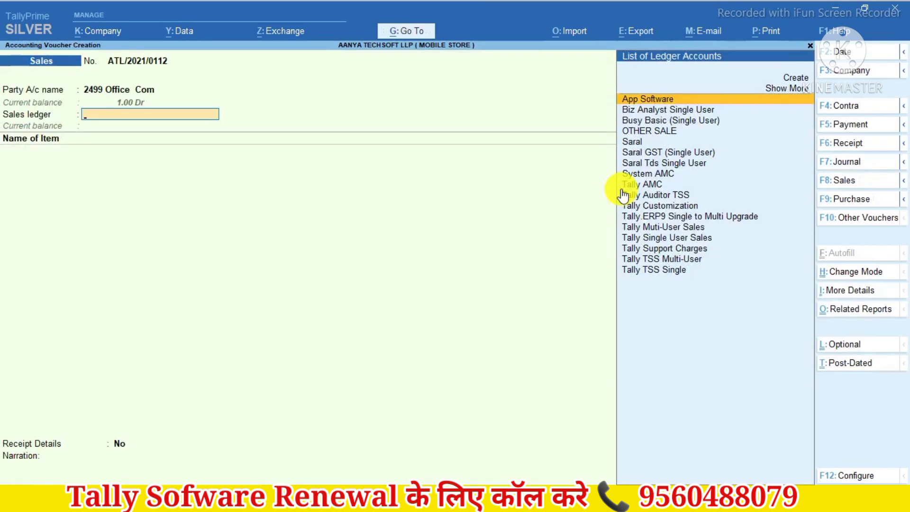
text(Cu)
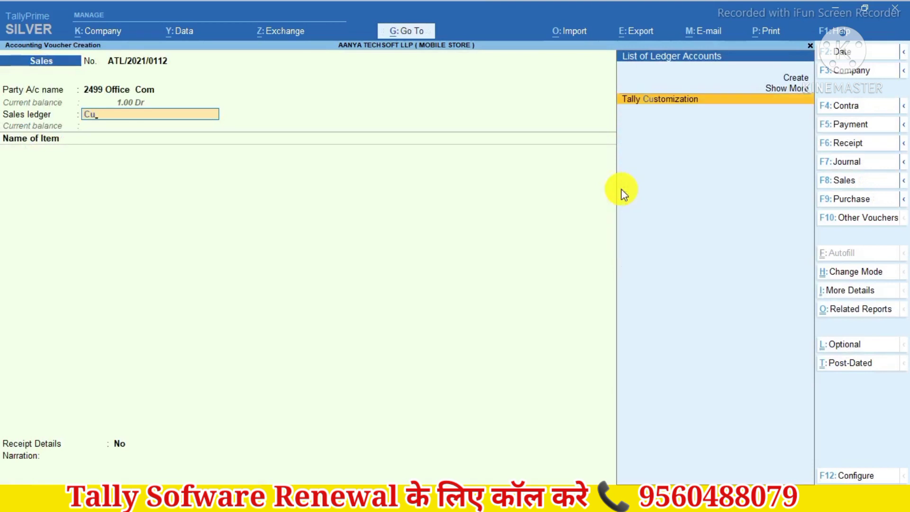
key(Return)
- Add the stock item Oppo 3S Prime Mobile with order number Not Applicable, quantity 1 PCS and rate 10,000.00
text(Mob)
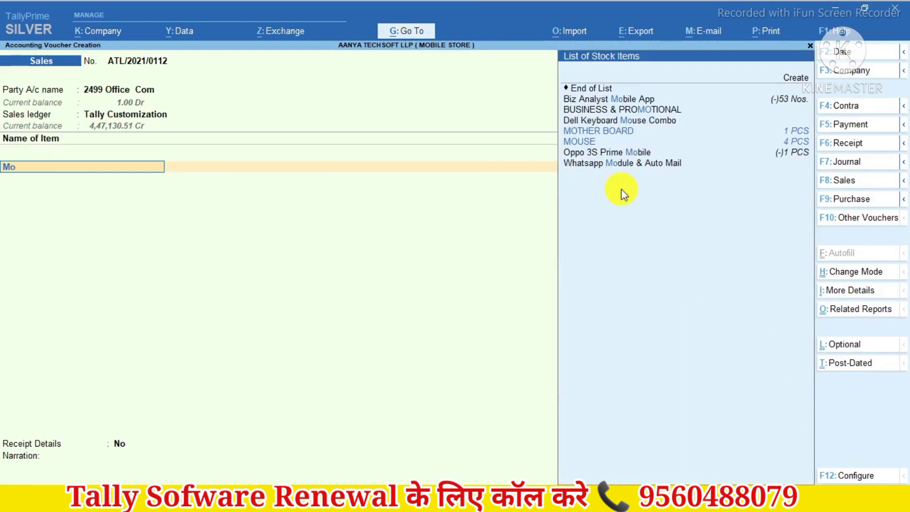
key(Down)
key(Down)
key(Return)
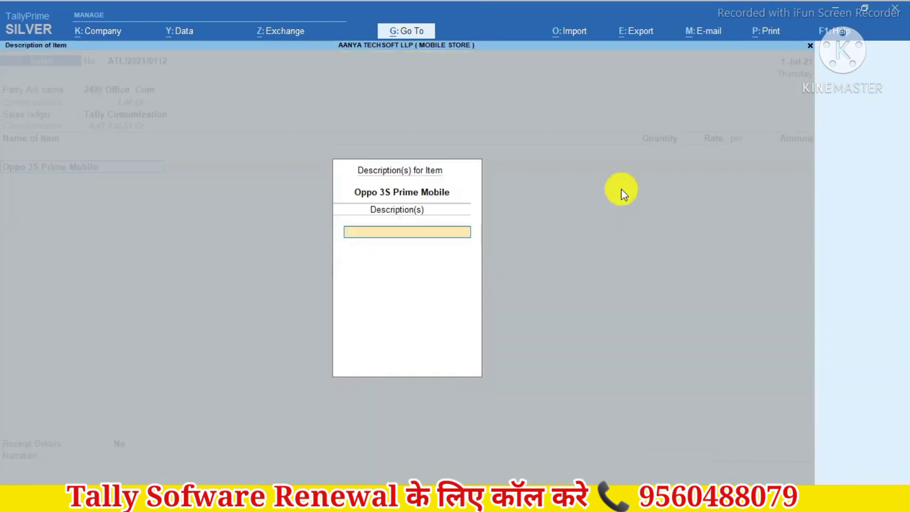
key(Return)
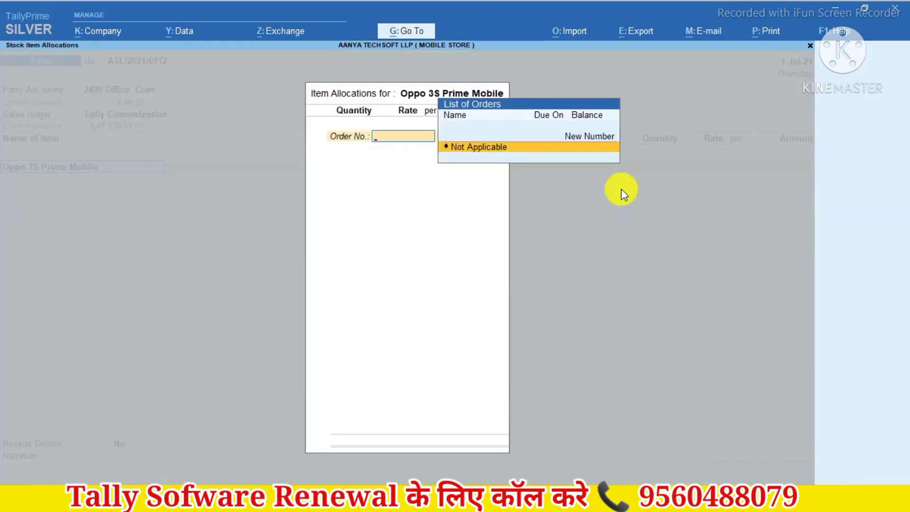
key(Return)
text(1)
key(Return)
key(Return)
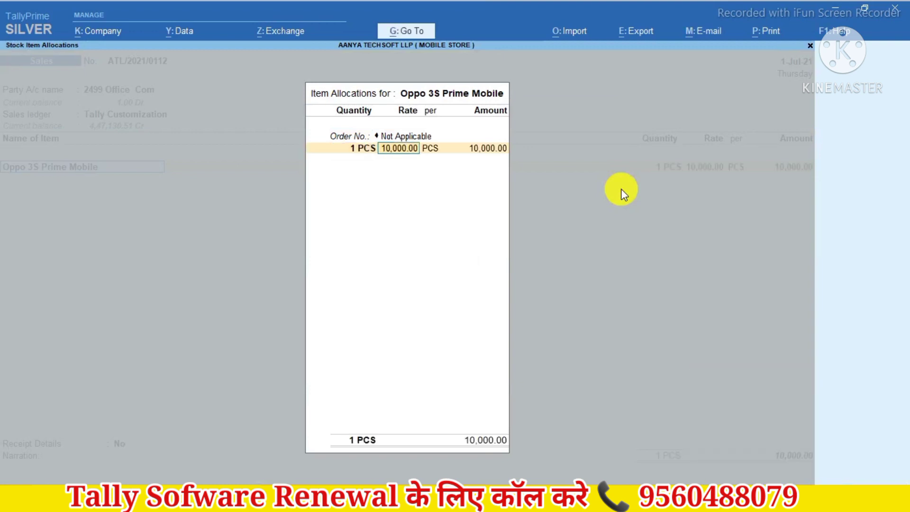
key(Return)
key(Return)
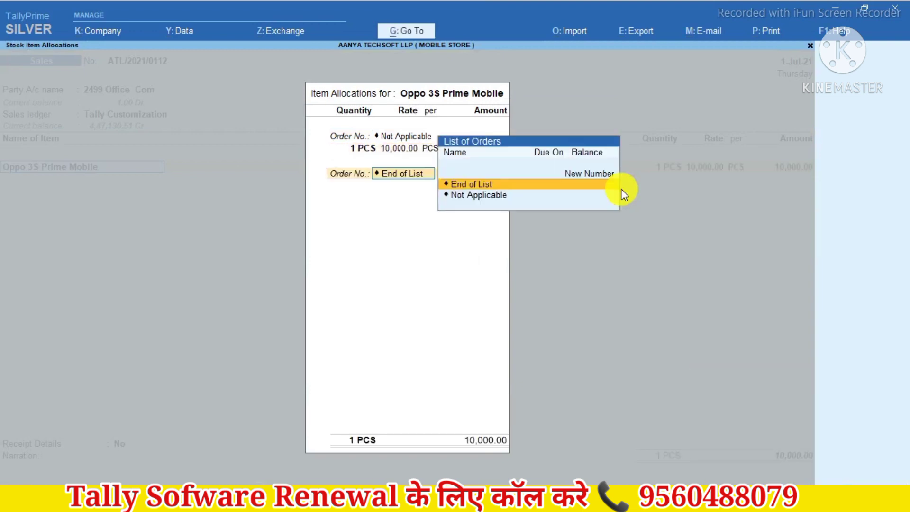
key(Return)
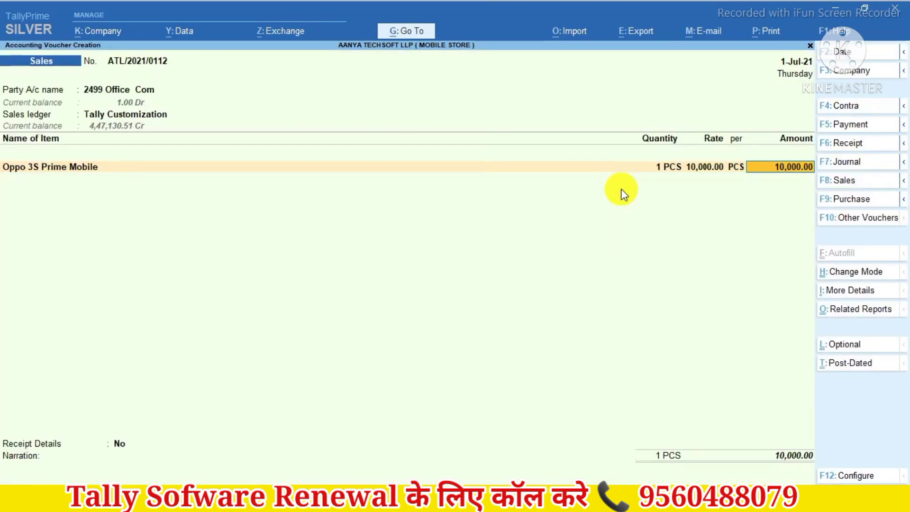
- Set the voucher date to today, 20-Jul-21, and accept the amount of the Oppo 3S Prime Mobile line
click(866, 53)
text(today)
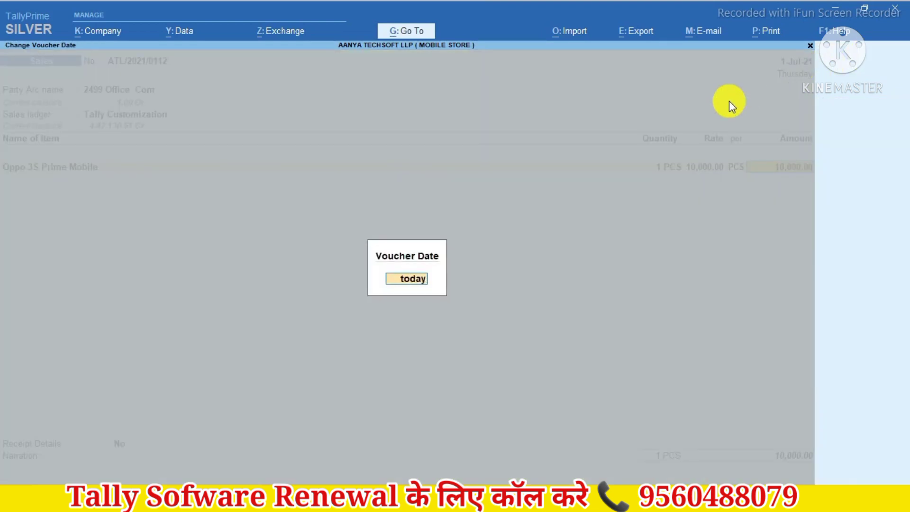
key(Return)
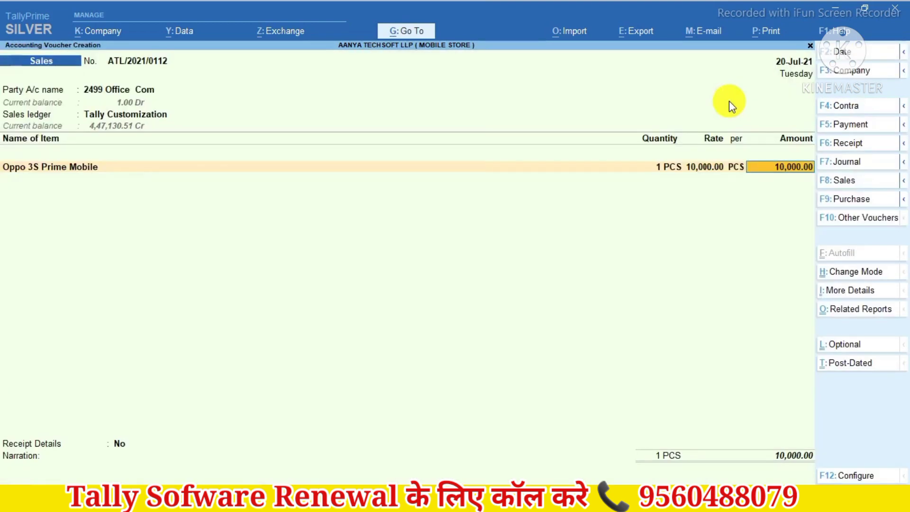
key(Return)
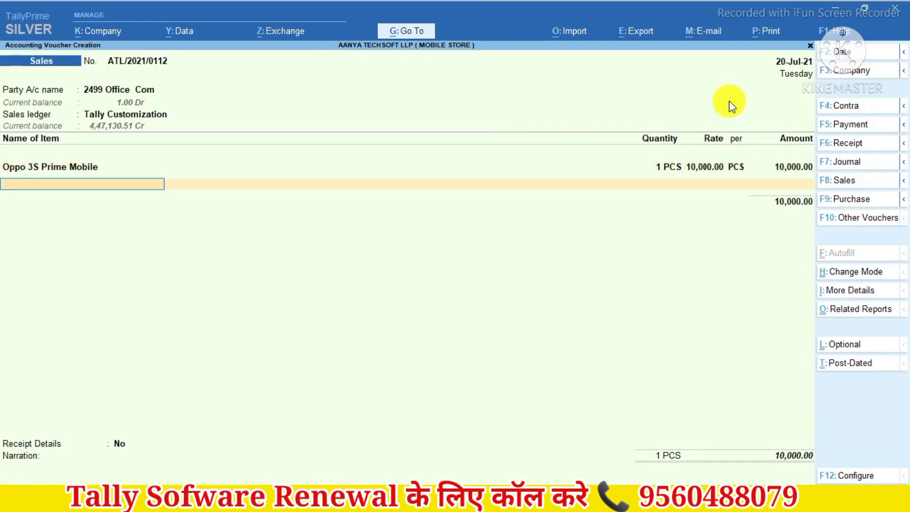
- Finish the item list and add the Output IGST ledger to the voucher with its calculated amount
key(Return)
text(Out)
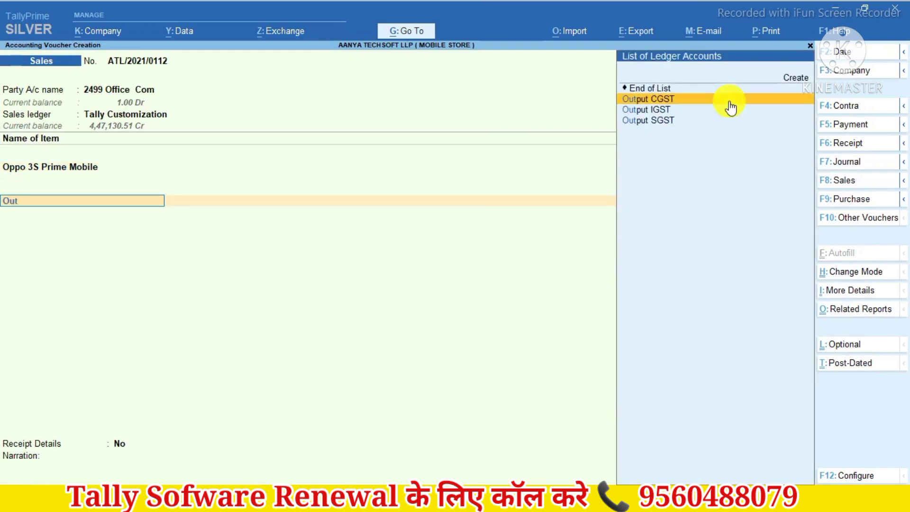
key(Down)
key(Return)
key(Return)
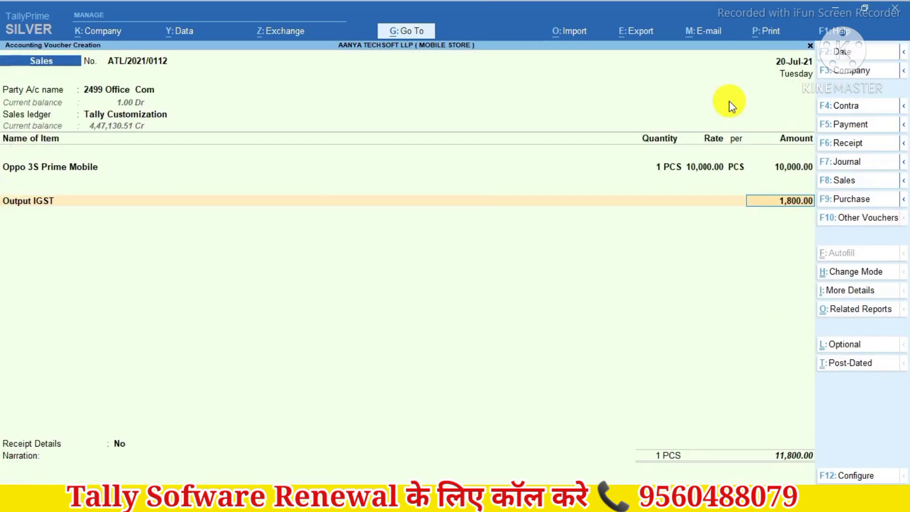
key(Return)
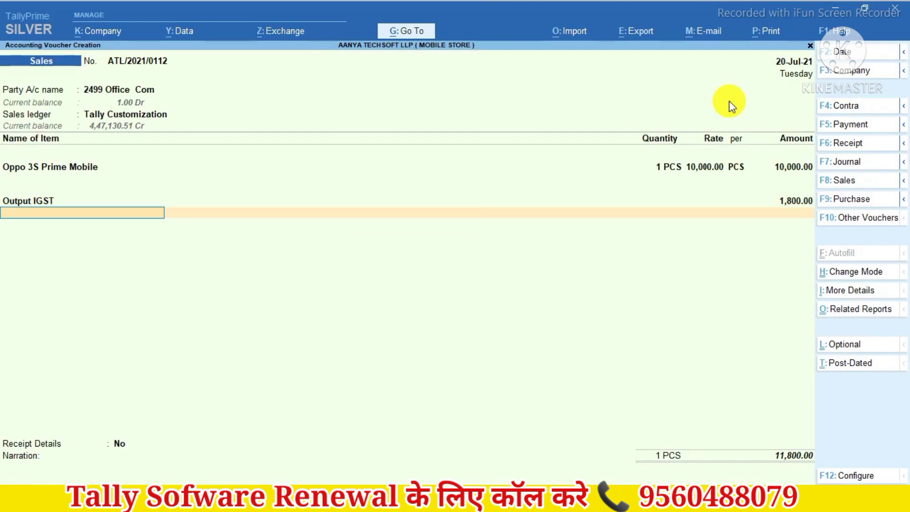
- End the ledger list and set Receipt Details to Yes to bring up the Auto JV debit ledgers
key(Return)
key(Return)
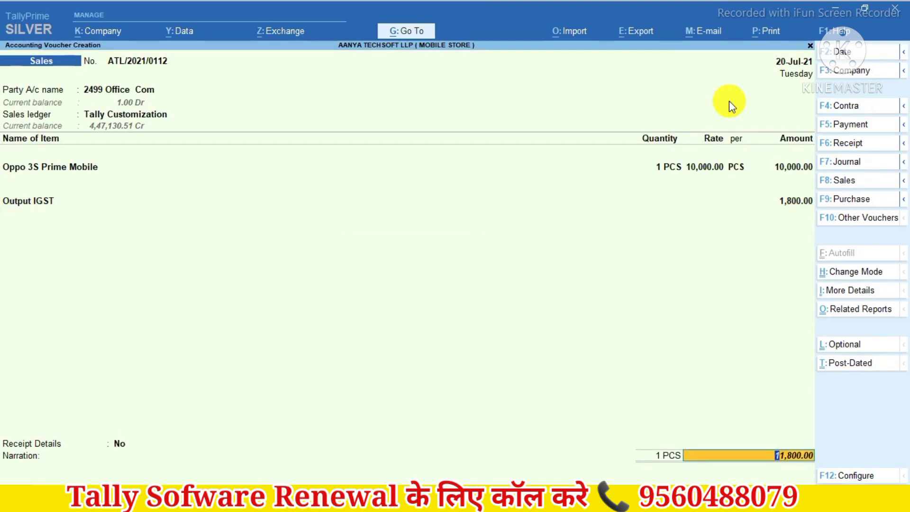
key(BackSpace)
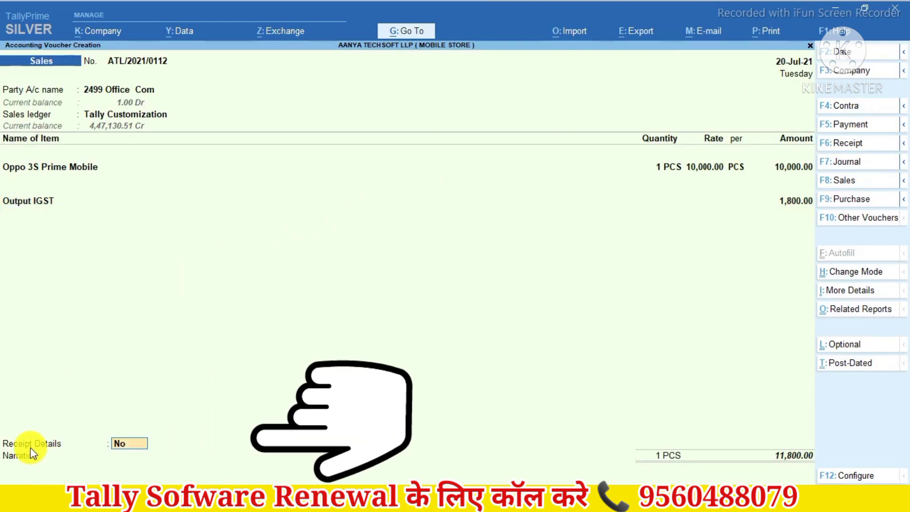
text(y)
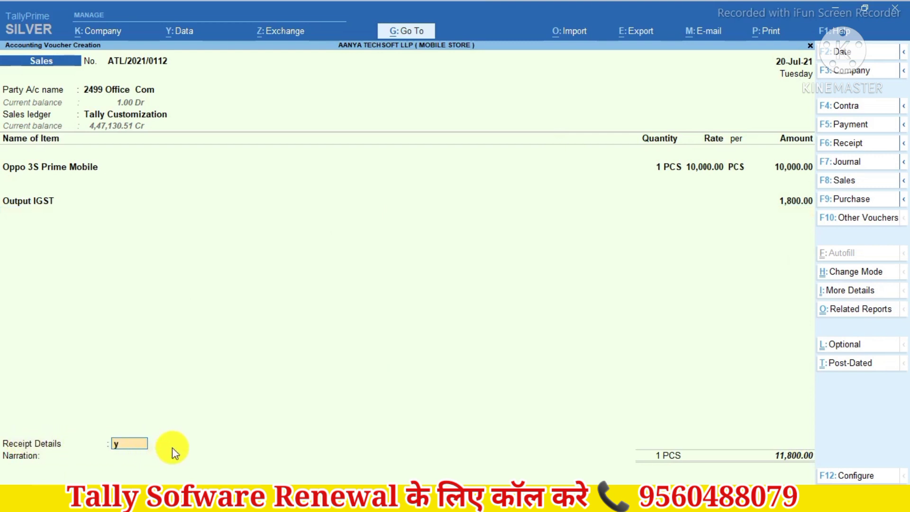
key(Return)
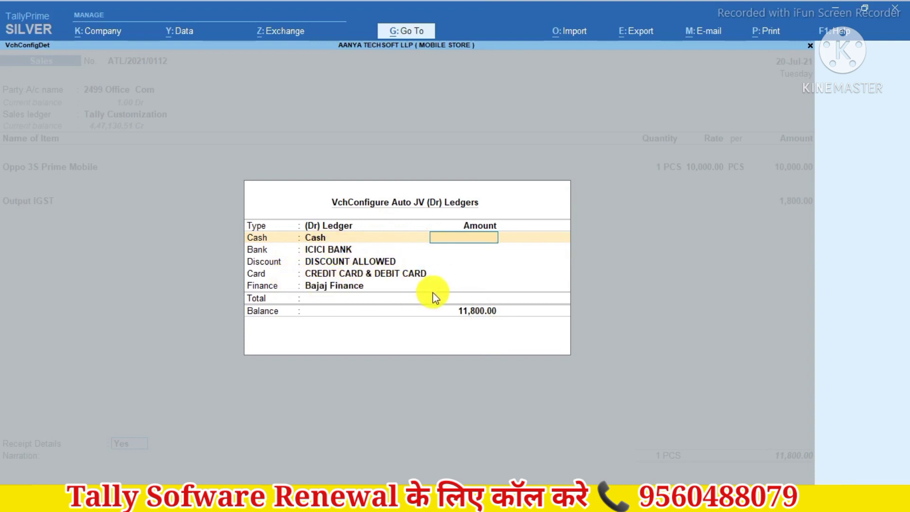
- Enter 5,000.00 for the Cash ledger and 5,000.00 for the ICICI BANK ledger
text(11)
key(BackSpace)
text(5000)
key(Return)
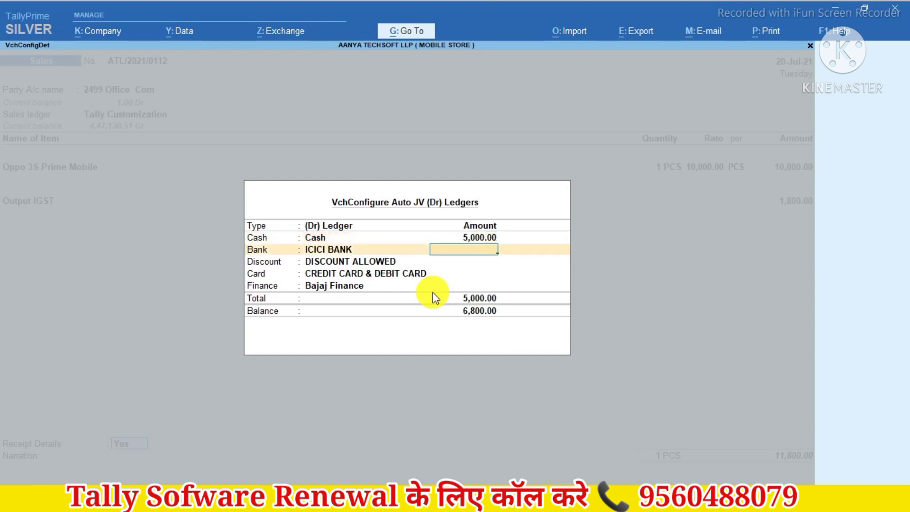
text(5000)
key(Return)
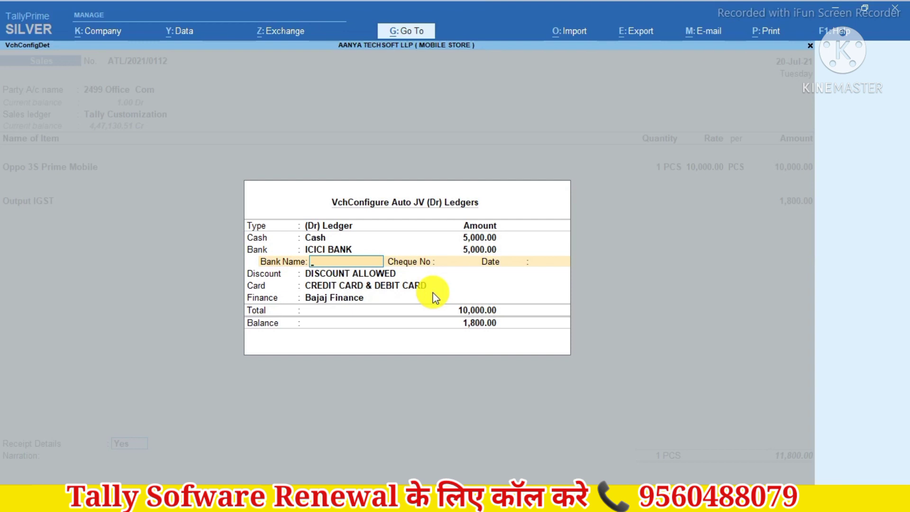
- Fill in the bank payment details with bank name Hdfc, cheque number Neft and date 20-Jul-21
text(Hdfc)
key(Return)
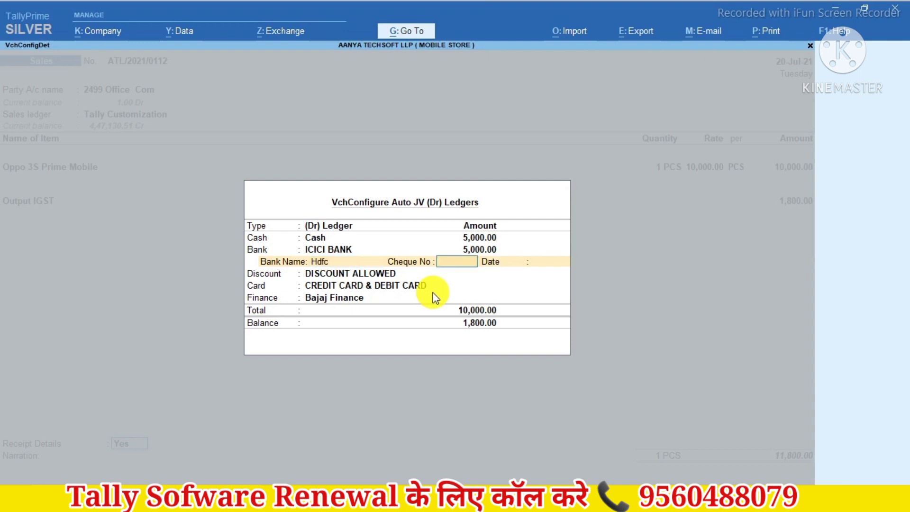
text(1)
key(BackSpace)
text(Neft)
key(Return)
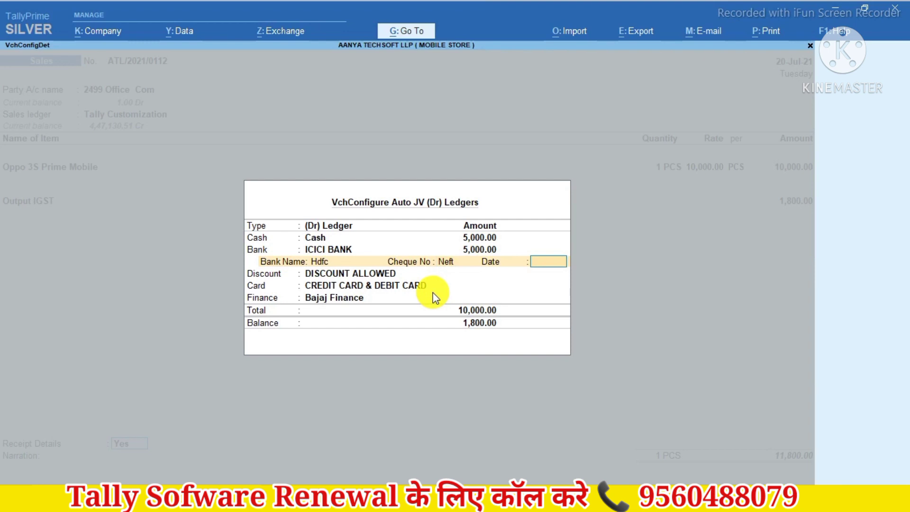
text(20)
key(Return)
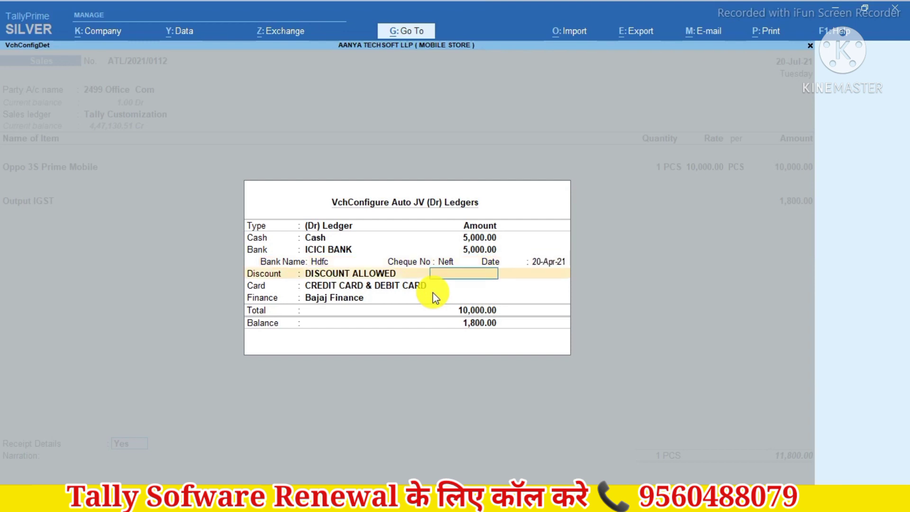
key(BackSpace)
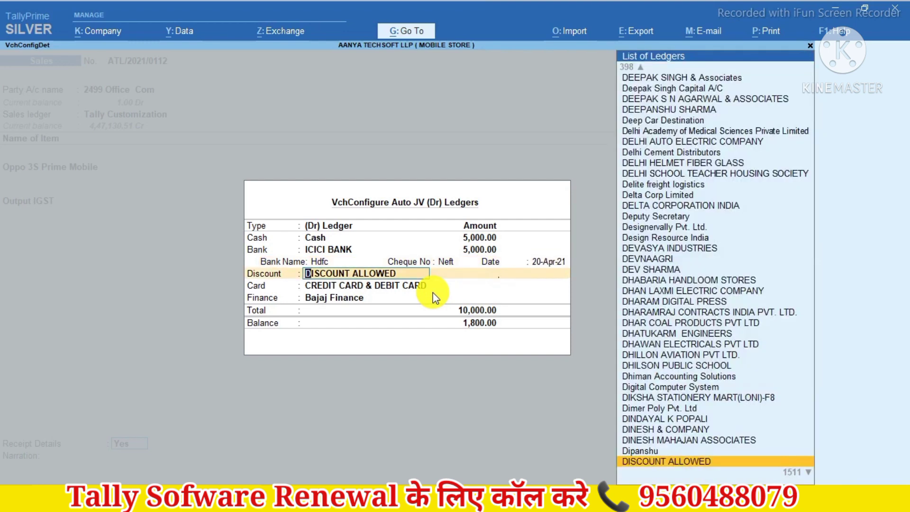
key(BackSpace)
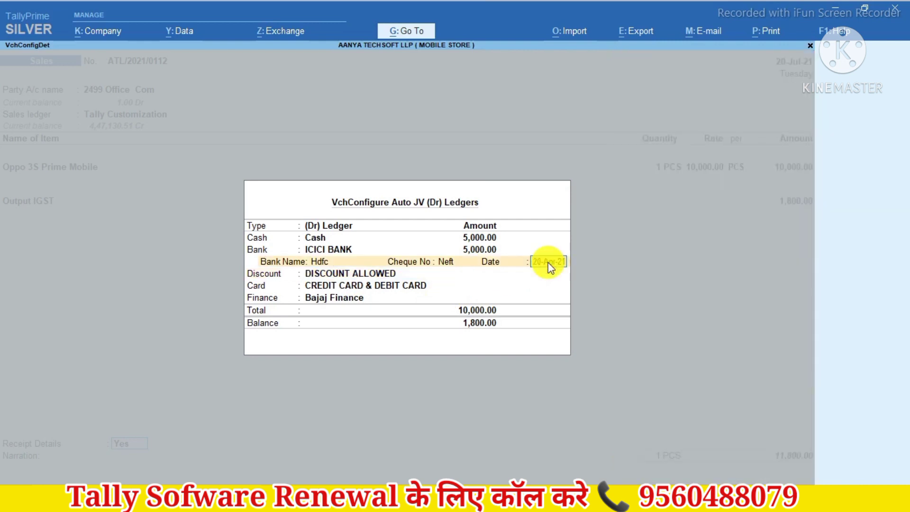
text(20.7)
key(Return)
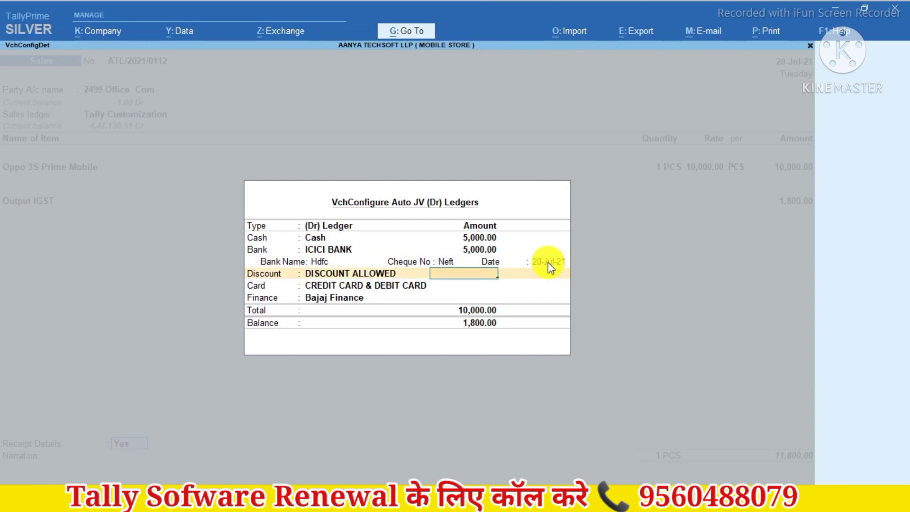
- Enter 100.00 for DISCOUNT ALLOWED and 1,700.00 for CREDIT CARD & DEBIT CARD
text(100)
key(Return)
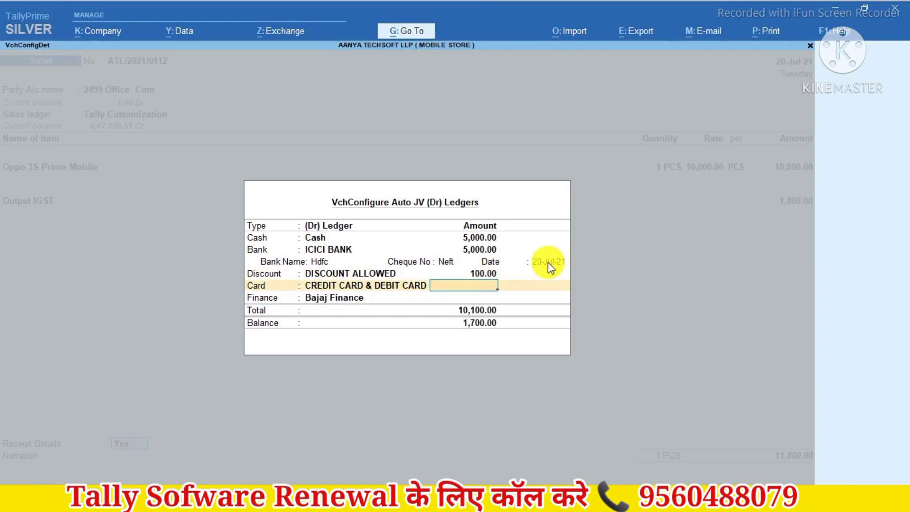
text(1700)
key(Return)
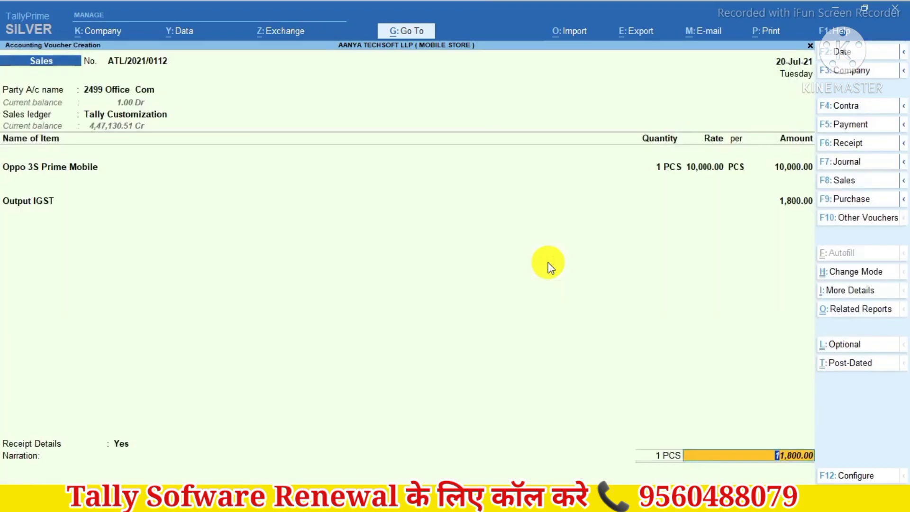
- Leave the narration blank and save the sales voucher
key(Return)
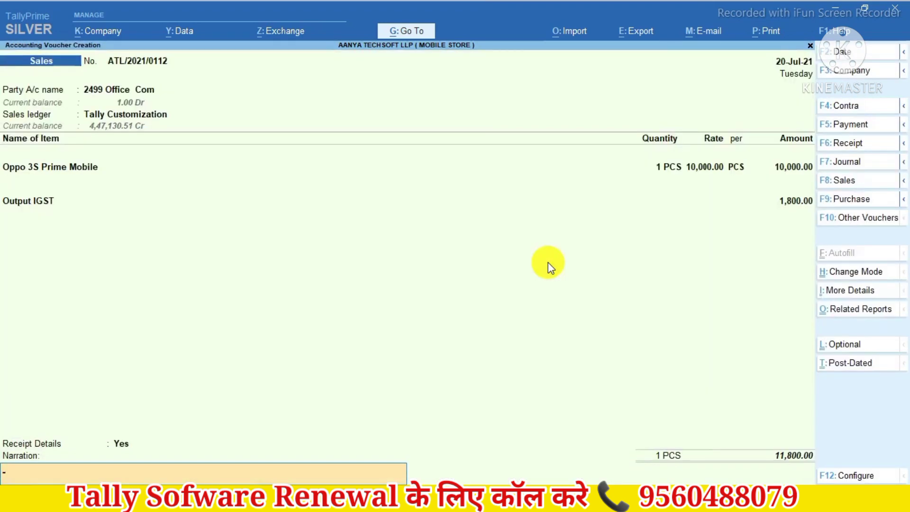
key(Return)
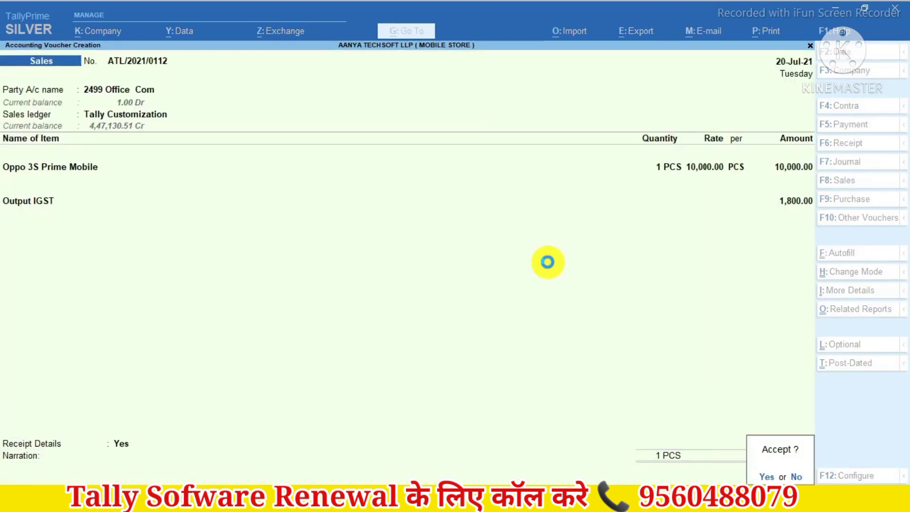
key(Return)
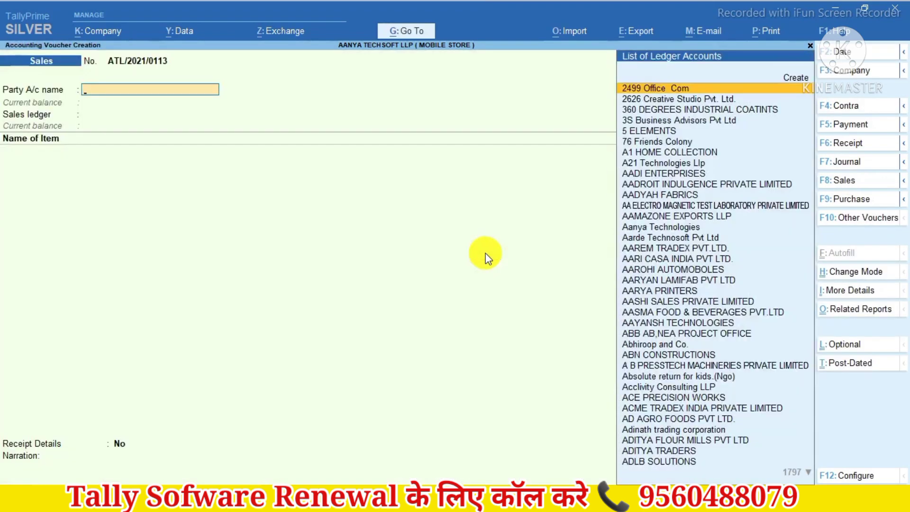
- Leave voucher creation and open the Day Book report
key(Escape)
key(d)
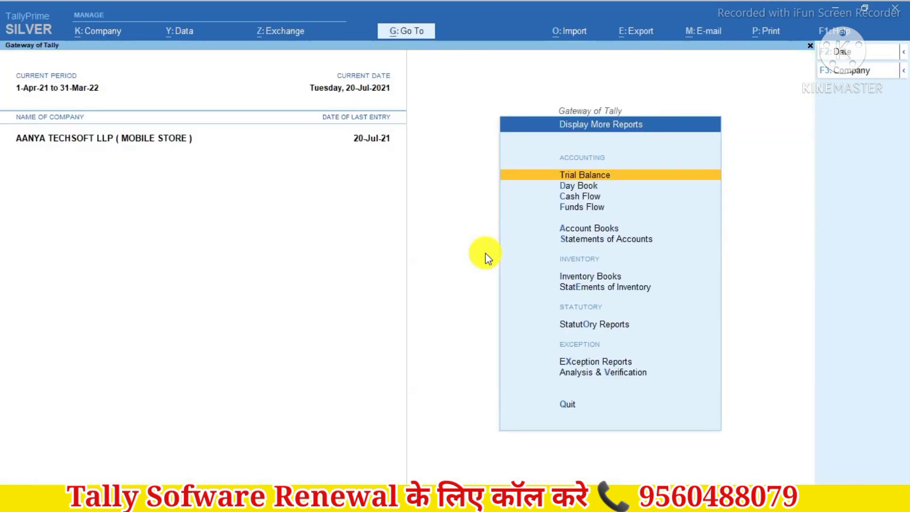
key(y)
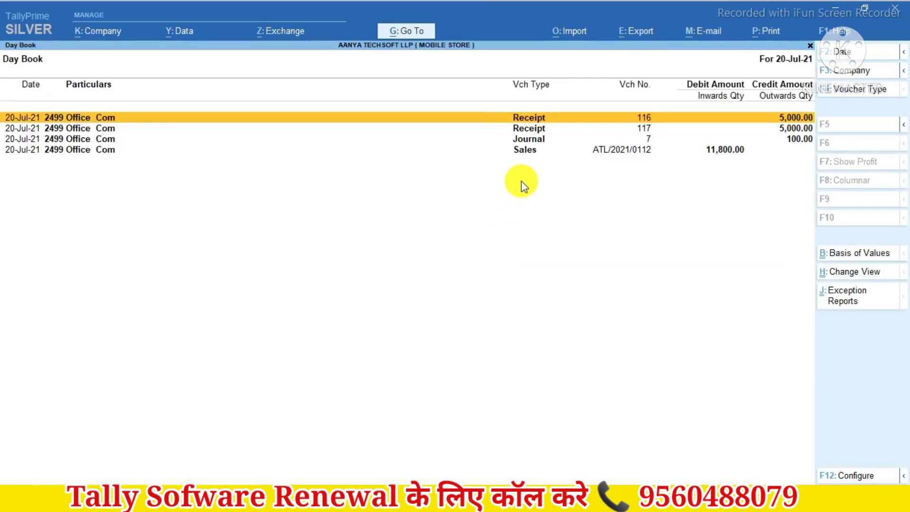
- Review the cash receipt and the ICICI BANK receipt from the Day Book, closing each without changes
key(Return)
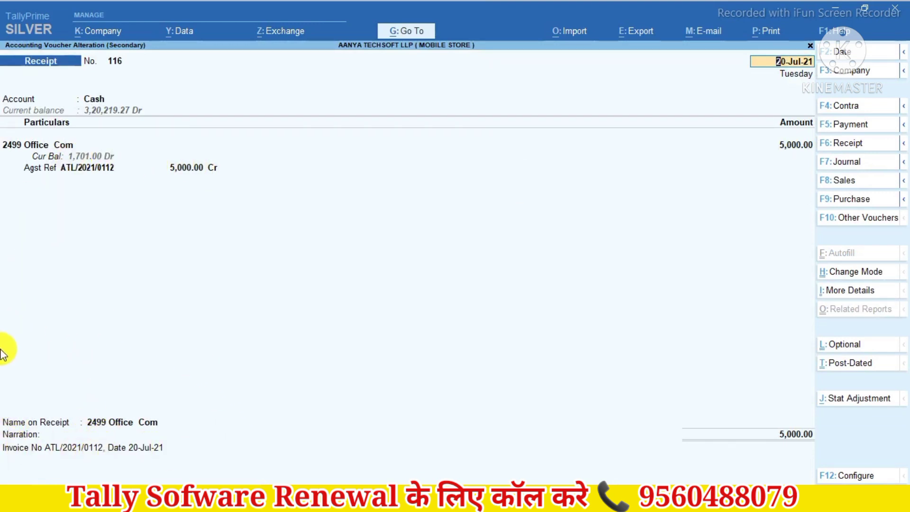
key(Escape)
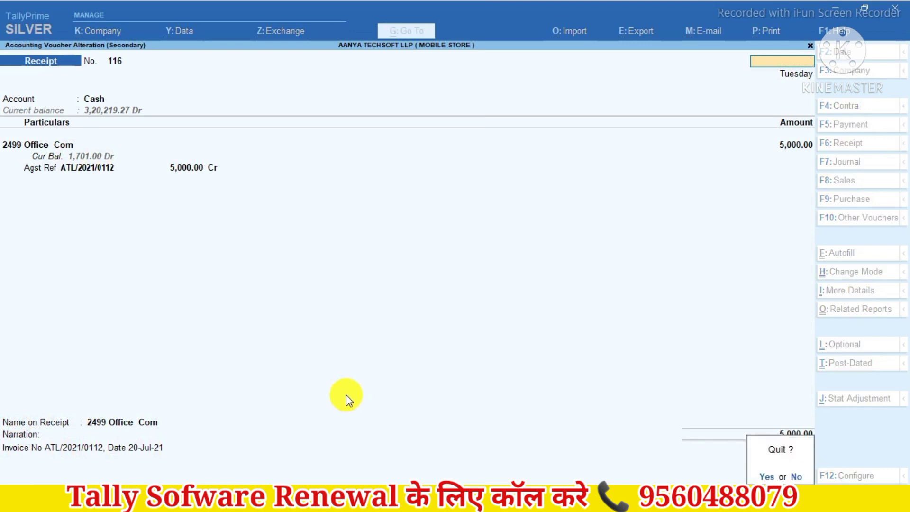
key(Return)
key(Down)
key(Return)
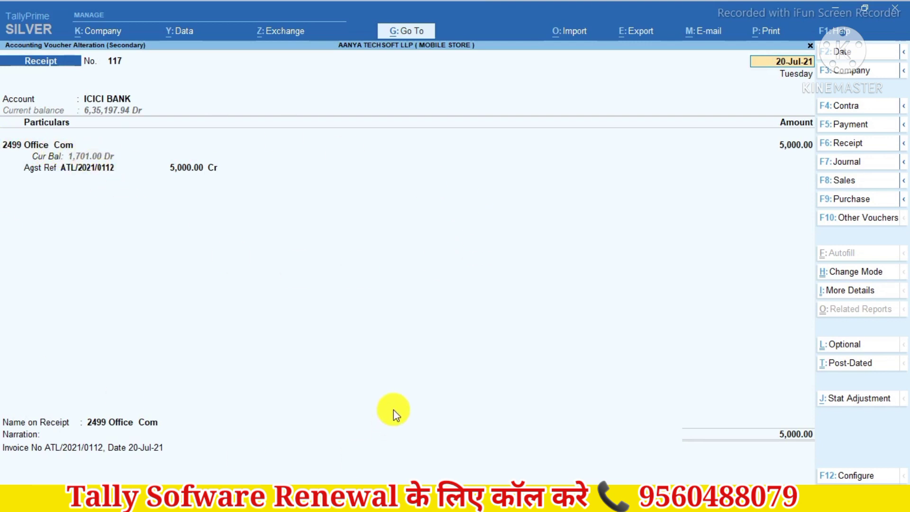
key(BackSpace)
key(Escape)
- Review the discount journal voucher of 2499 Office Com from the Day Book and close it without changes
key(Down)
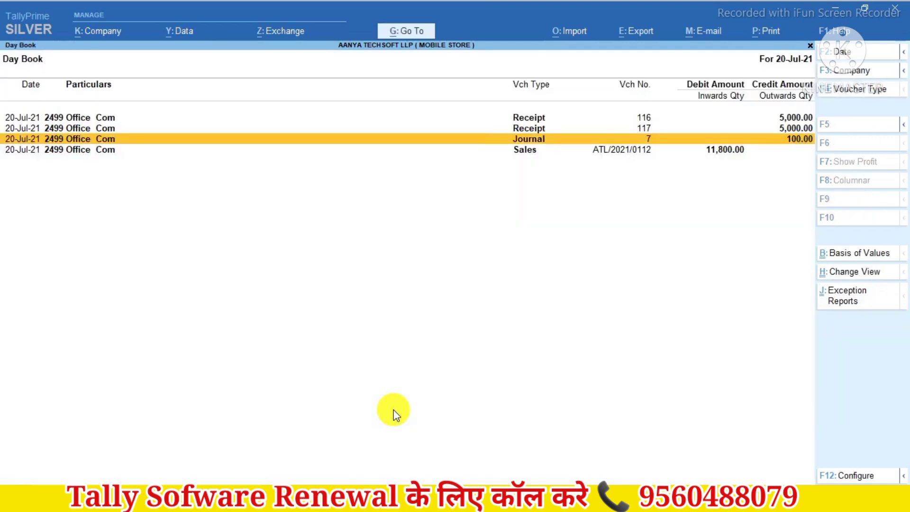
key(Return)
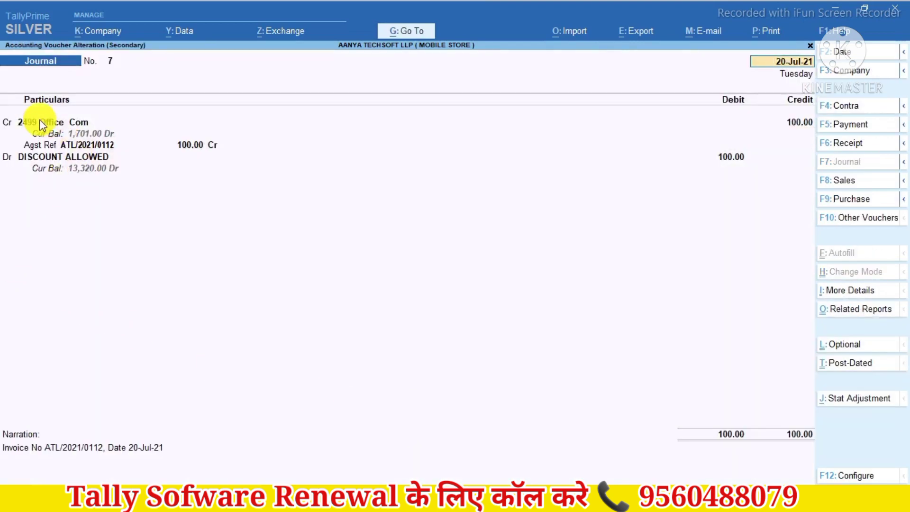
key(BackSpace)
key(Escape)
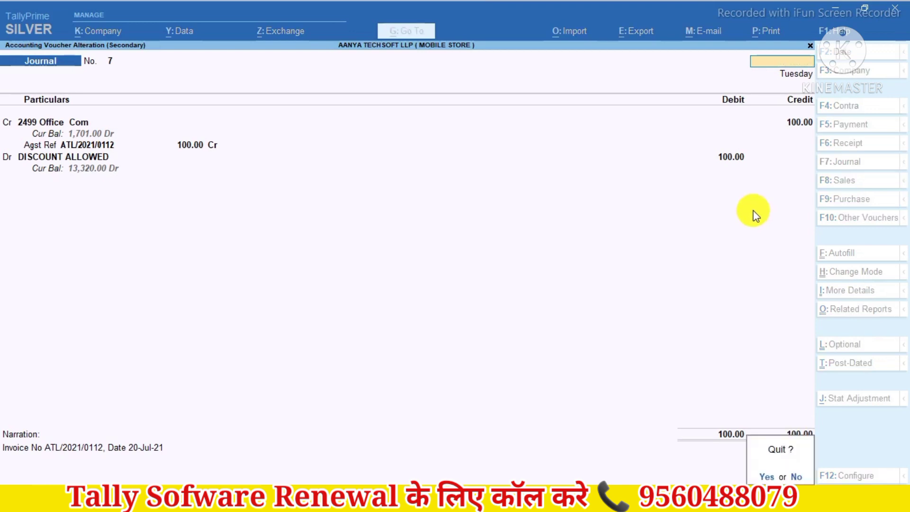
key(y)
- Open the sales voucher of 2499 Office Com from the Day Book and generate its print preview
key(Down)
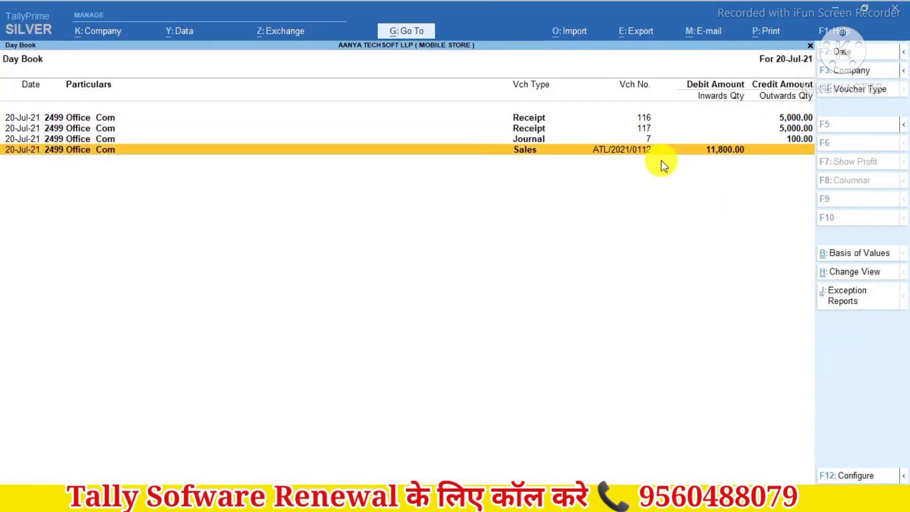
key(Return)
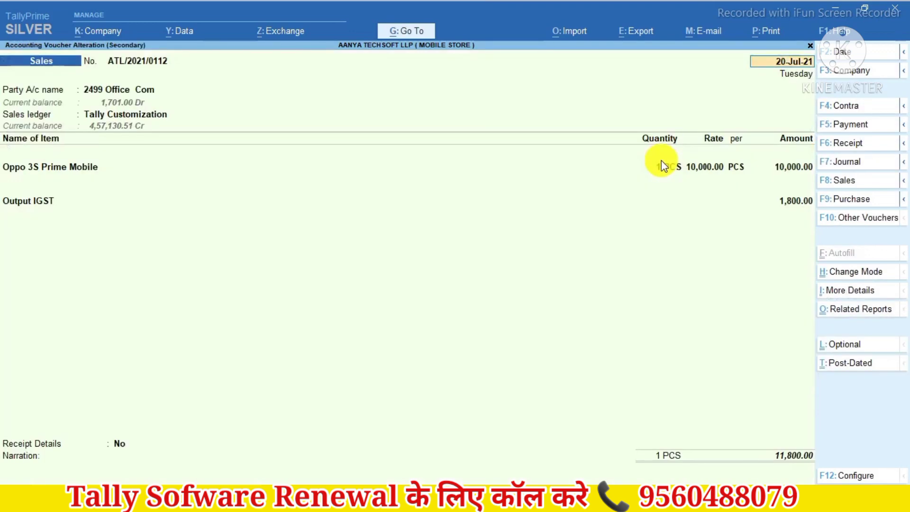
key(alt+p)
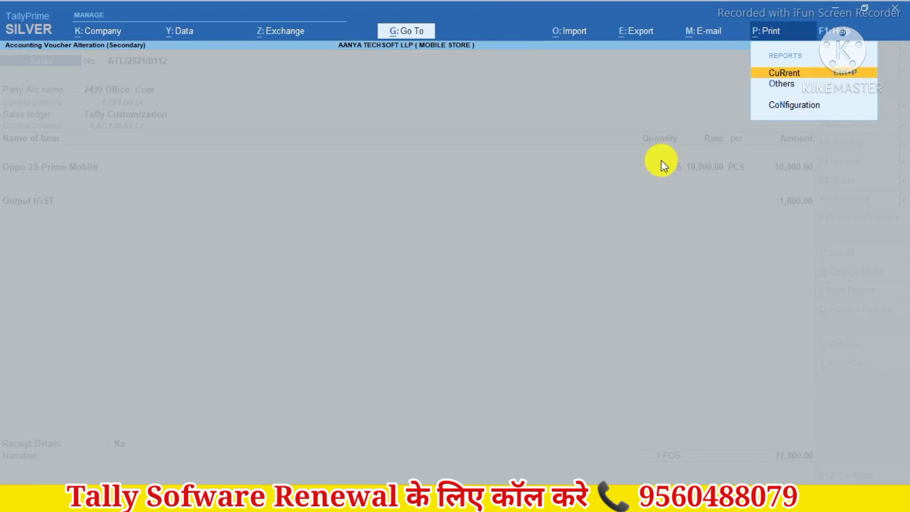
key(Return)
click(419, 316)
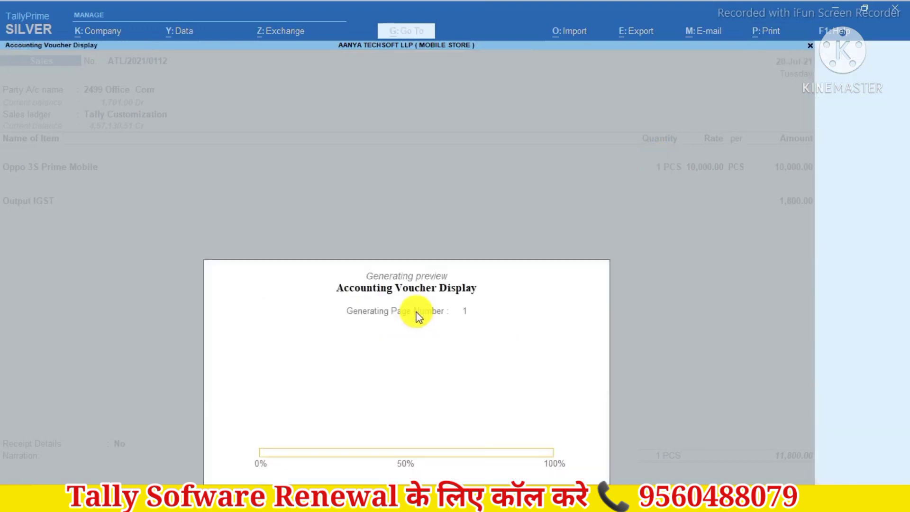
- Enlarge the invoice preview, examine the Paid By details near the total, and close the preview
click(409, 244)
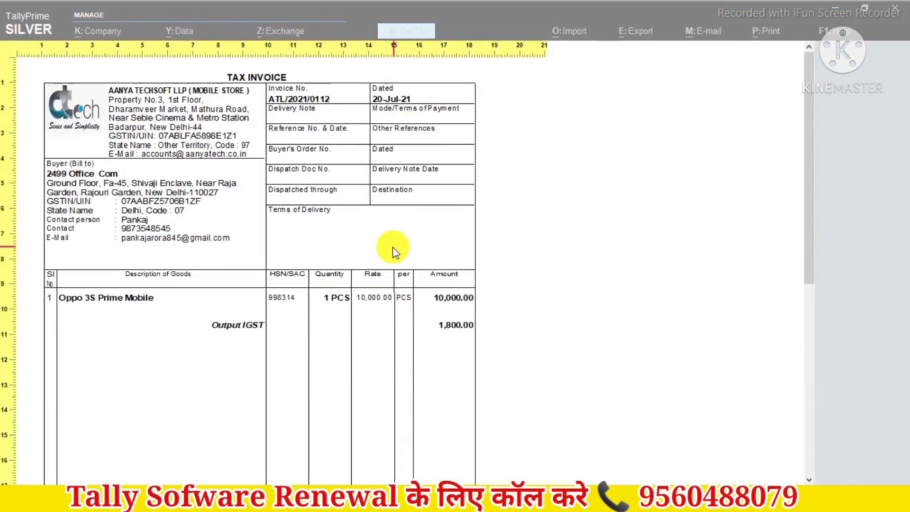
scroll(394, 256, down, 3)
scroll(379, 296, down, 5)
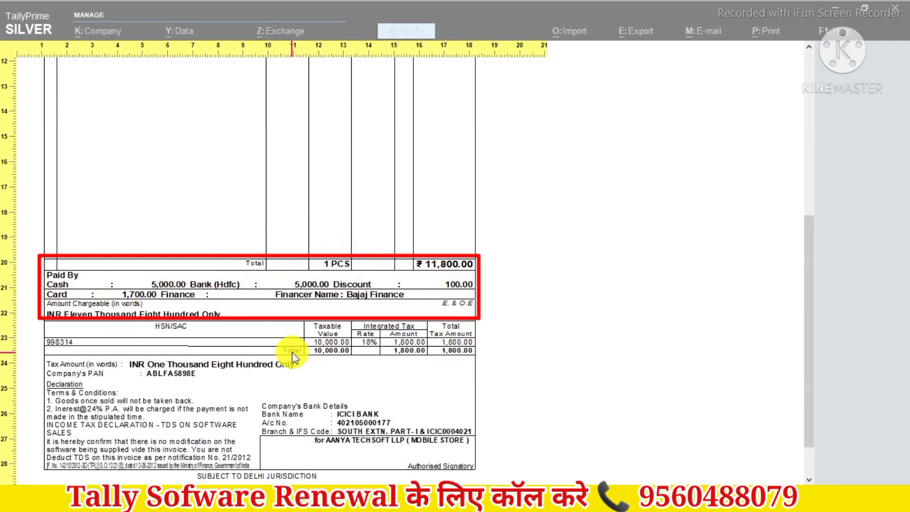
scroll(292, 353, up, 1)
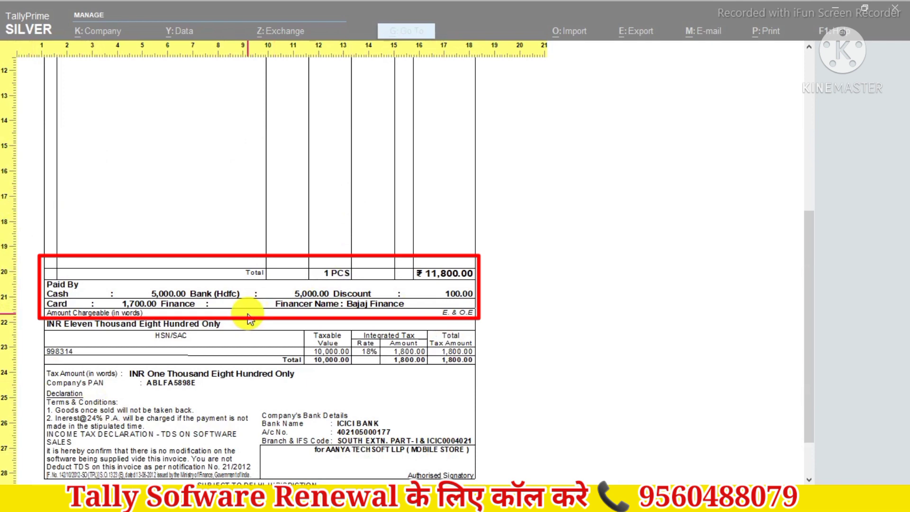
key(z)
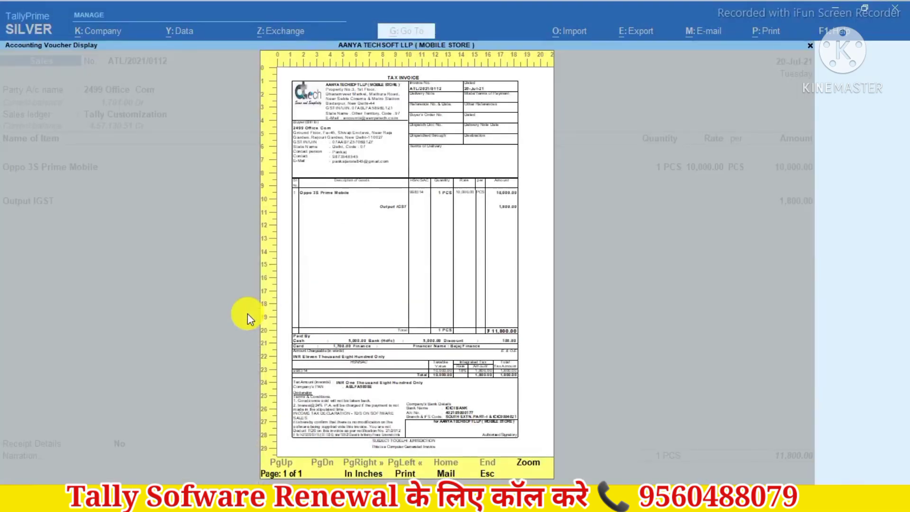
key(Escape)
key(Escape)
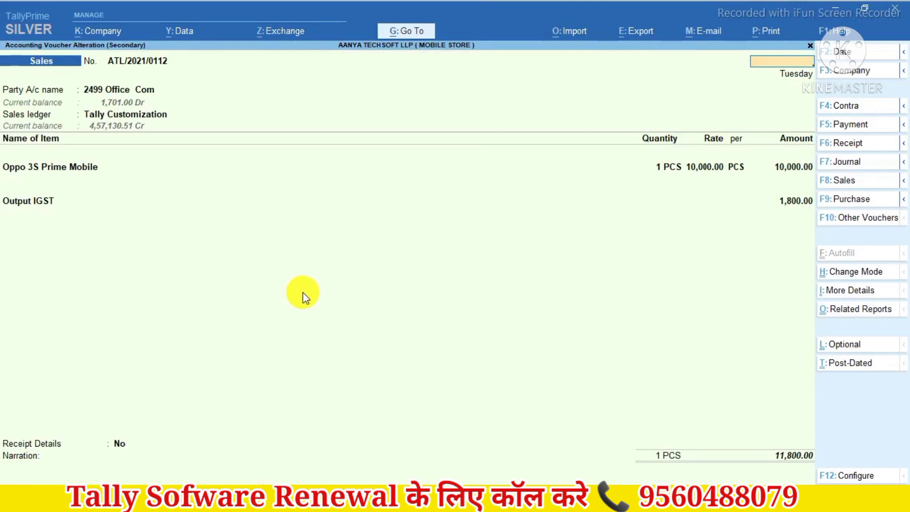
- Close the sales voucher and the Day Book to return to the Gateway of Tally
key(Escape)
key(Escape)
key(Escape)
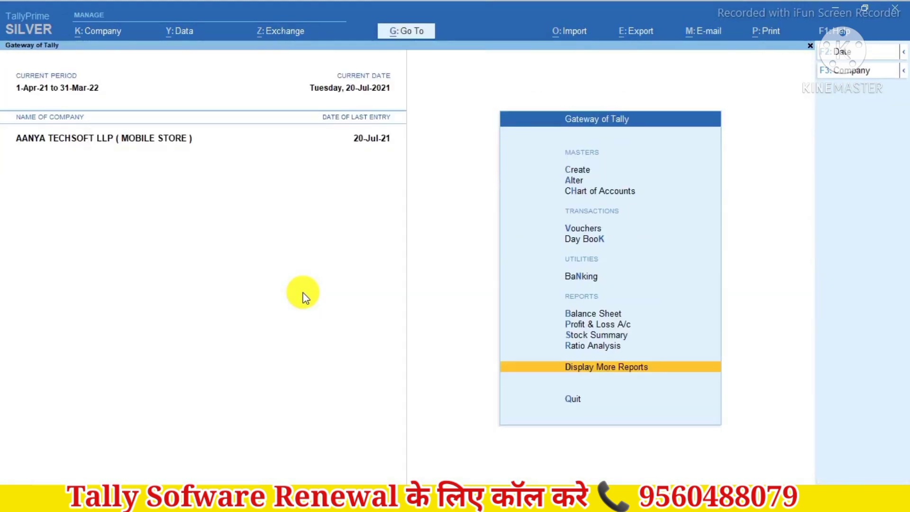
- Start a new sales voucher for 2626 Creative Studio Pvt. Ltd. and accept its party details
key(v)
key(Down)
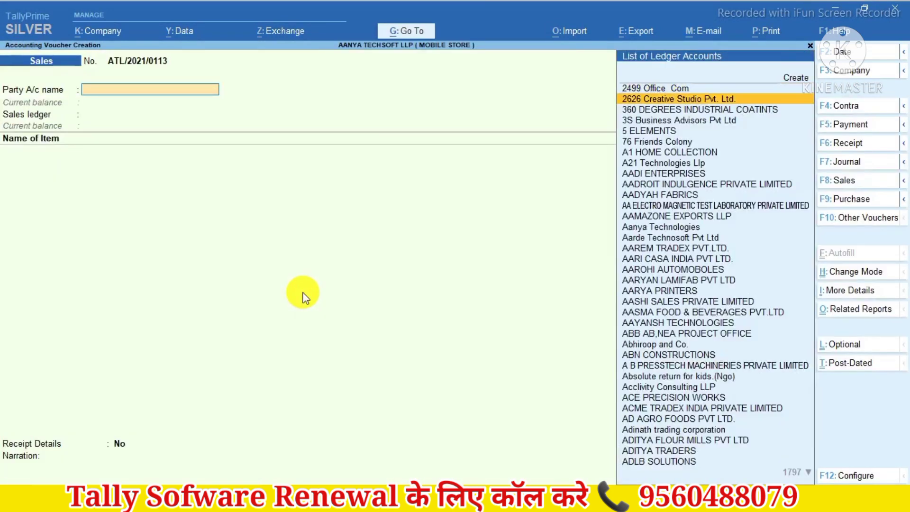
key(Return)
key(ctrl+a)
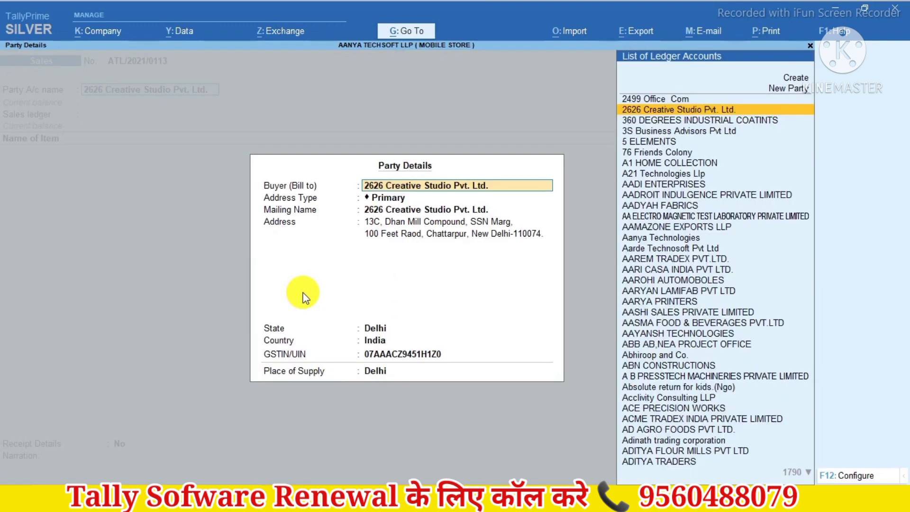
key(ctrl+a)
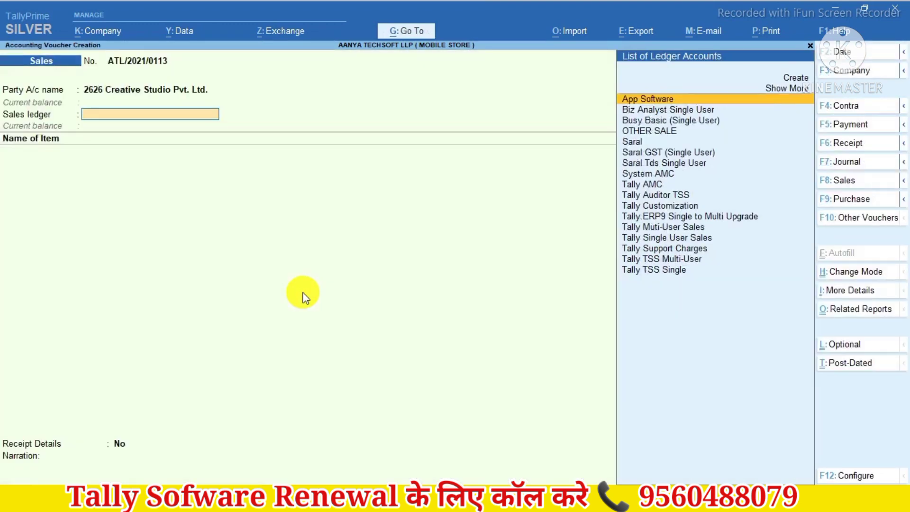
- Choose OTHER SALE as the sales ledger of the new voucher
key(Down)
key(Down)
key(Down)
key(Return)
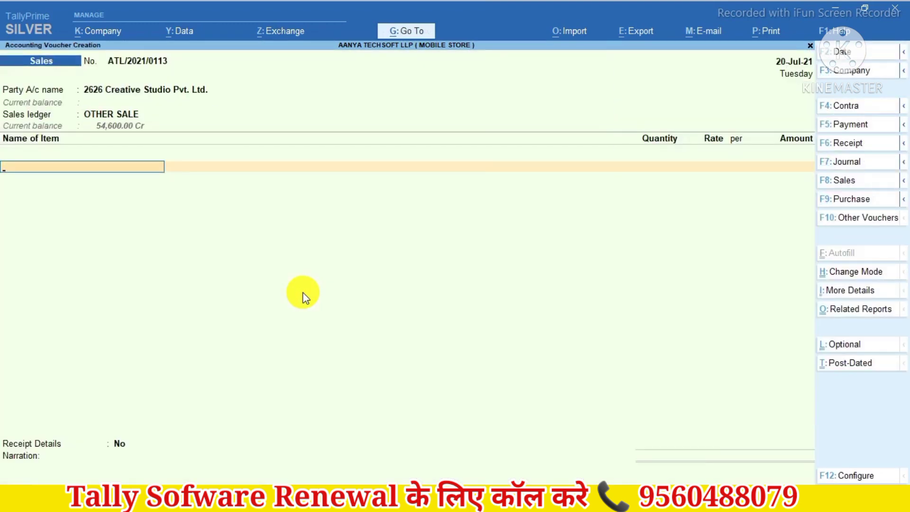
- Add Oppo 3S Prime Mobile as the voucher's item, with no description and no order number
text(mob)
key(Down)
key(Return)
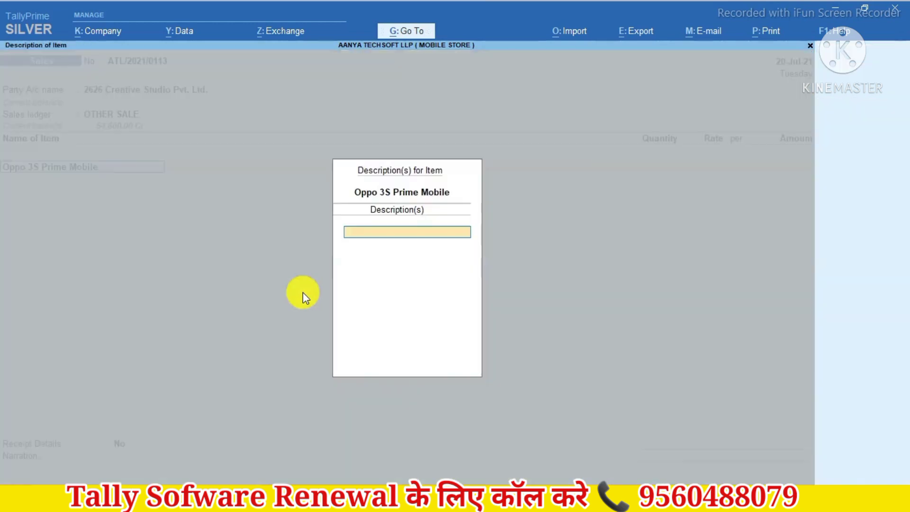
key(Return)
key(Return)
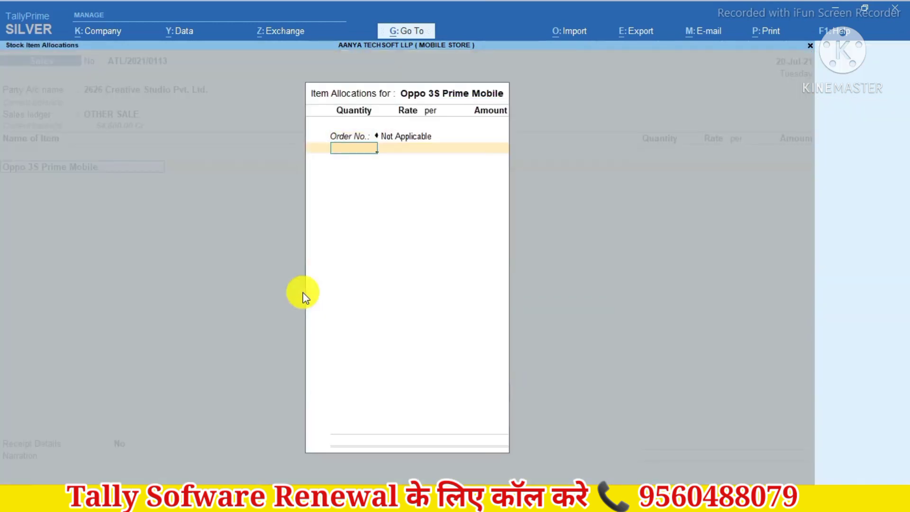
- Allocate 2 PCS of the mobile at the rate of 10,000.00 and finish the item list
text(2)
key(Return)
key(Return)
key(Return)
key(Return)
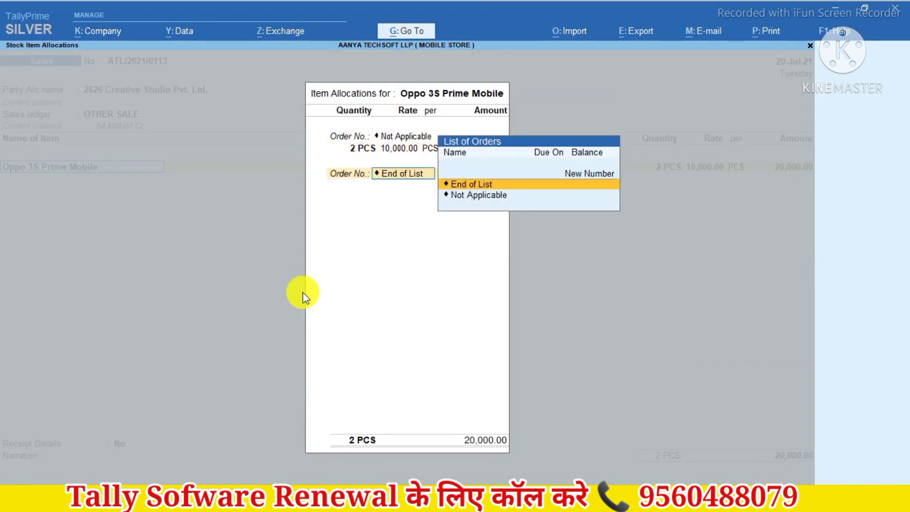
key(Return)
key(Return)
key(Return)
- Add the Output IGST tax ledger below the item
text(O)
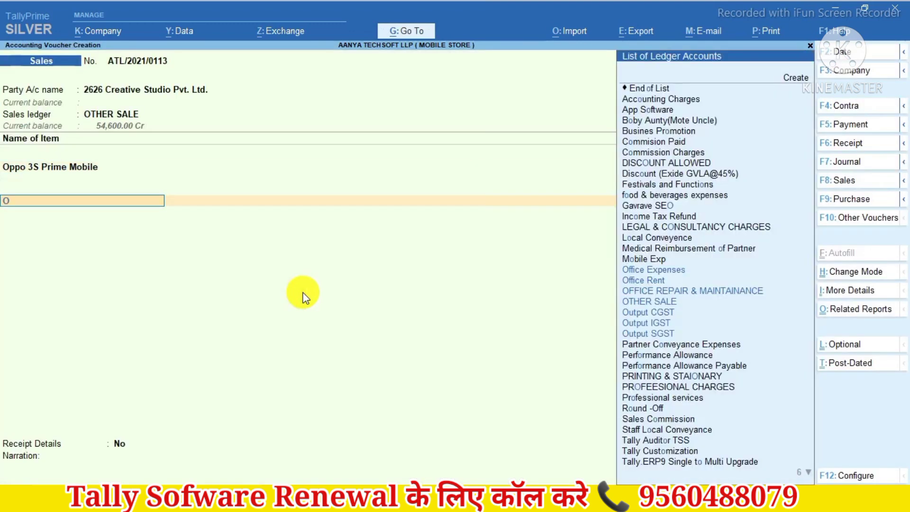
text(ut)
key(Down)
key(Down)
key(Return)
key(Return)
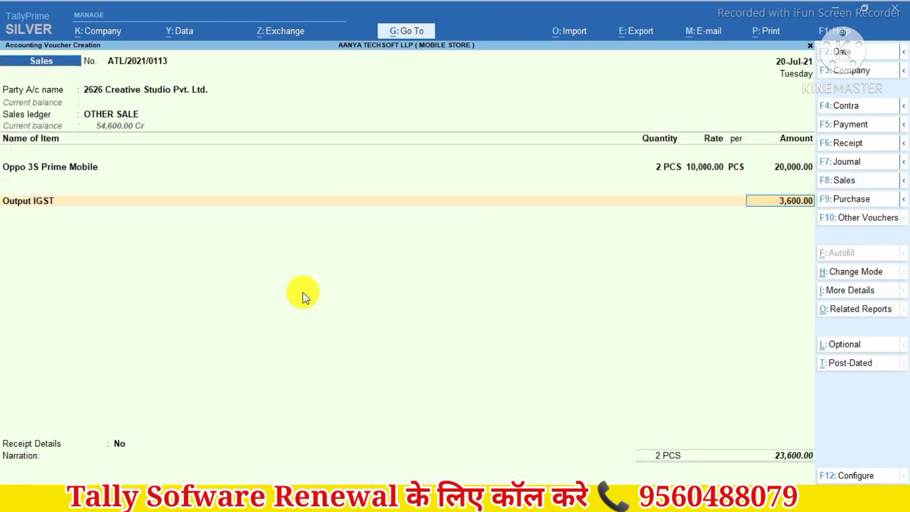
- Accept the tax amount, end the ledger list and set Receipt Details to Yes
key(Return)
key(Return)
text(y)
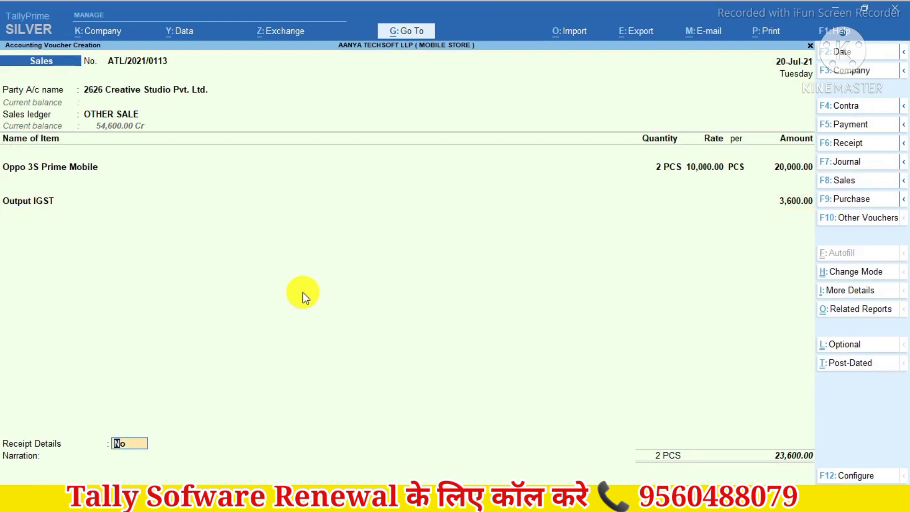